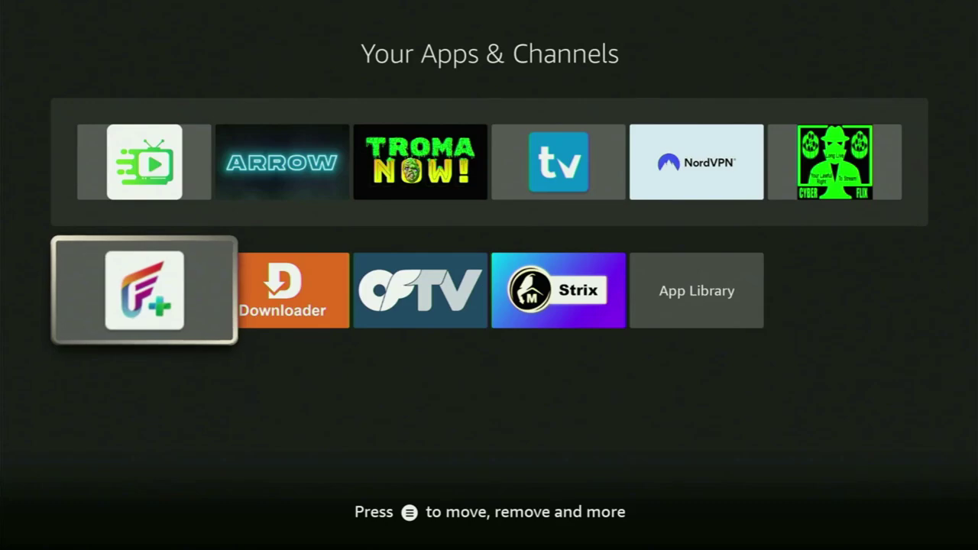
# Step: Browse the installed apps such as ARROW, TROMA NOW! and OFTV, then return Home
pyautogui.press('Up')
pyautogui.press('Right')
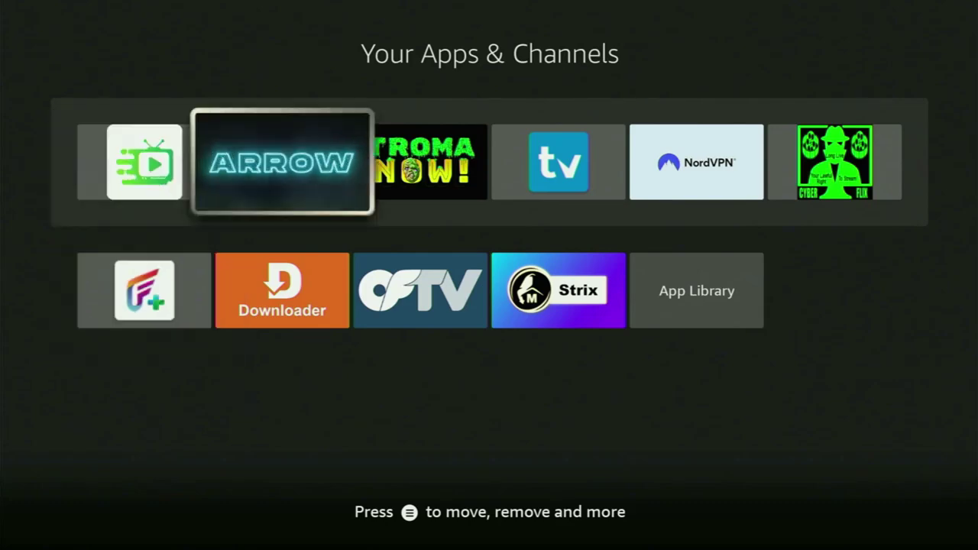
pyautogui.press('Down')
pyautogui.press('Right')
pyautogui.press('Right')
pyautogui.press('Right')
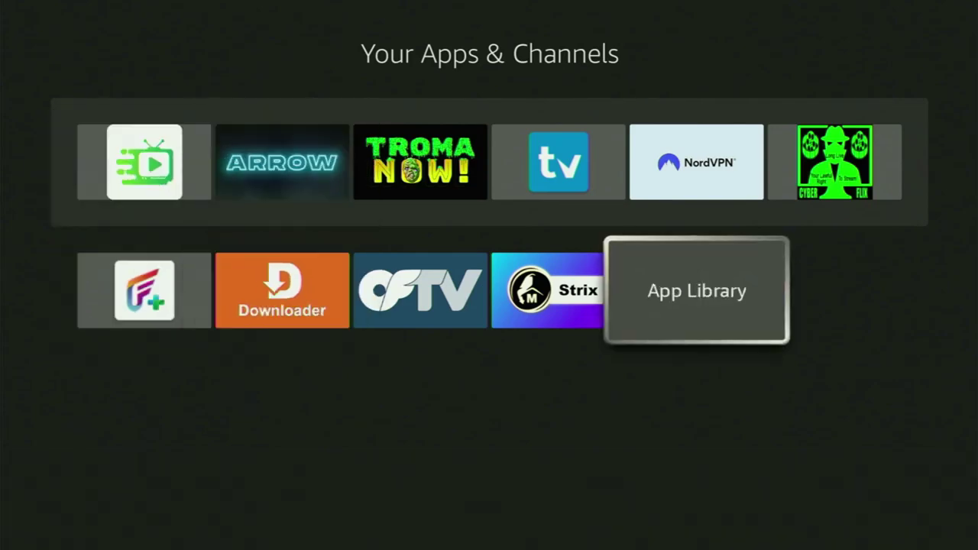
pyautogui.press('Left')
pyautogui.press('Left')
pyautogui.press('Left')
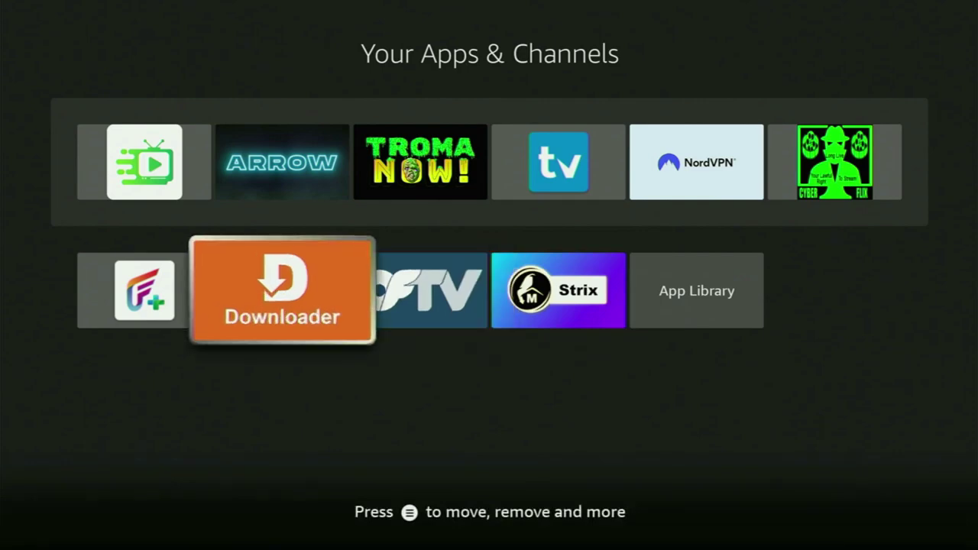
pyautogui.press('Up')
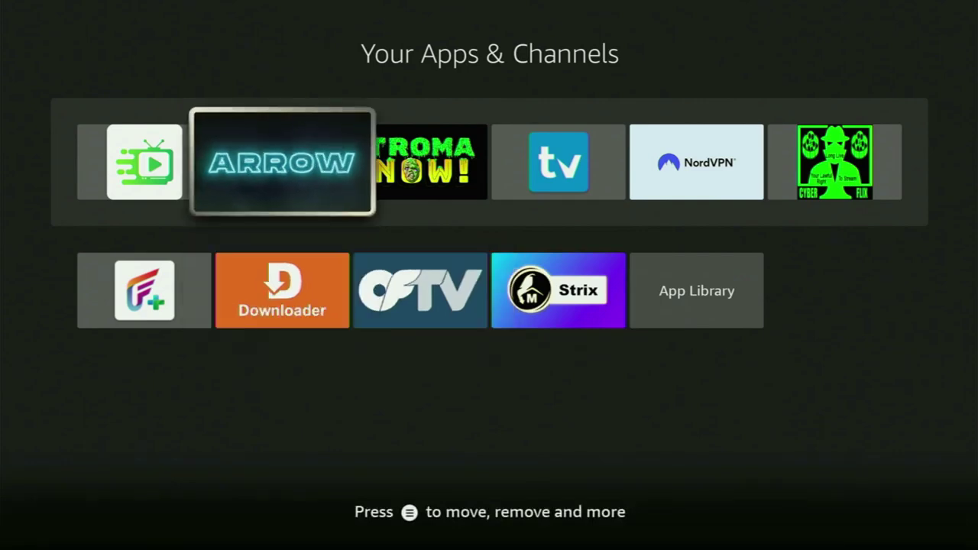
pyautogui.press('Right')
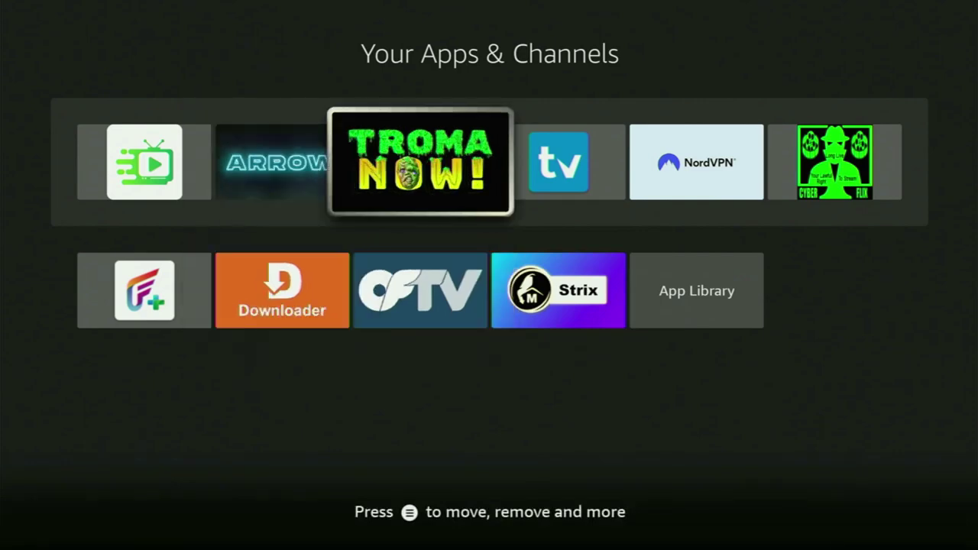
pyautogui.press('Right')
pyautogui.press('Down')
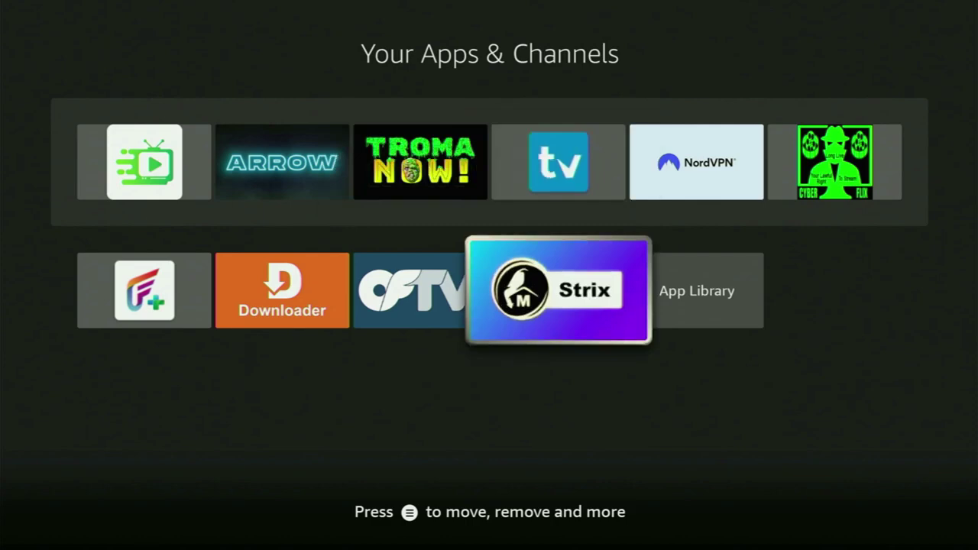
pyautogui.press('Left')
pyautogui.press('Left')
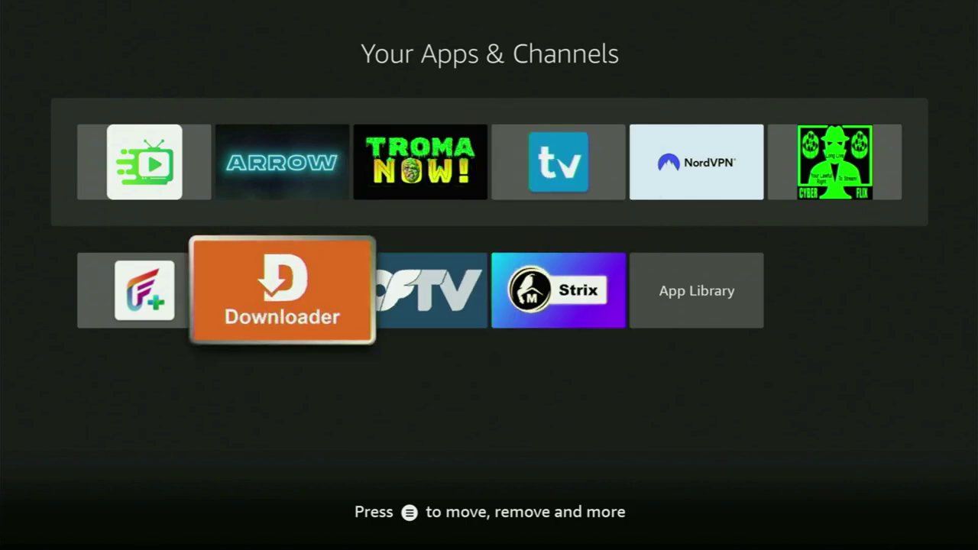
pyautogui.press('Home')
# Step: Open Find > Search and start spelling 'Down' on the on-screen keyboard
pyautogui.press('Left')
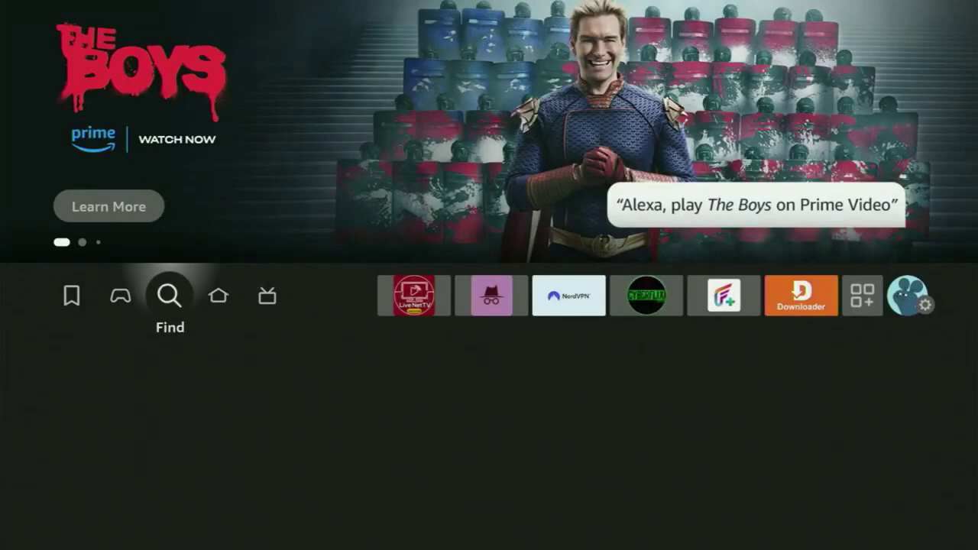
pyautogui.press('Down')
pyautogui.press('Return')
pyautogui.press('Right')
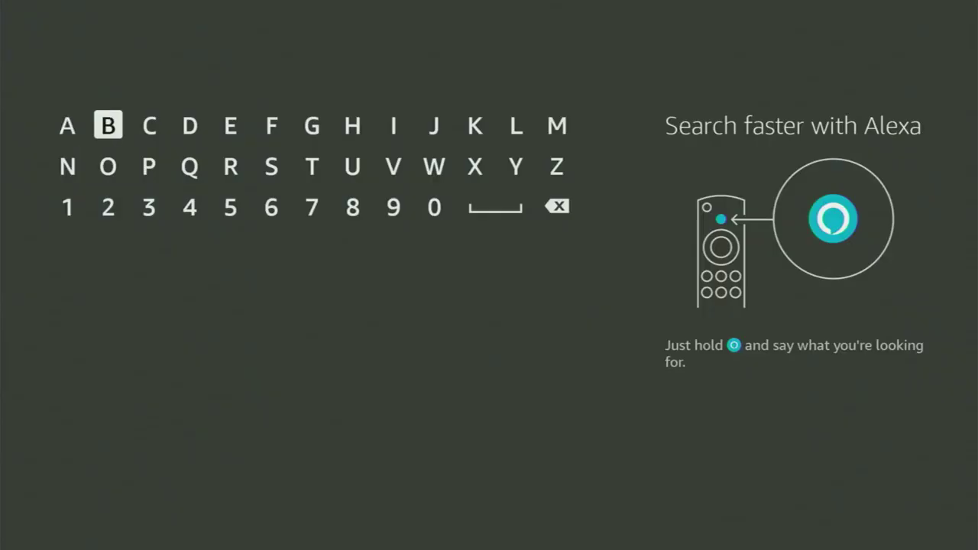
pyautogui.press('Right')
pyautogui.press('Right')
pyautogui.press('Return')
pyautogui.press('Down')
pyautogui.press('Left')
# Step: Finish typing 'Down' and search using the Downloader suggestion
pyautogui.press('Left')
pyautogui.press('Return')
pyautogui.press('Right')
pyautogui.press('Right')
pyautogui.press('Right')
pyautogui.press('Right')
pyautogui.press('Right')
pyautogui.press('Right')
pyautogui.press('Right')
pyautogui.press('Right')
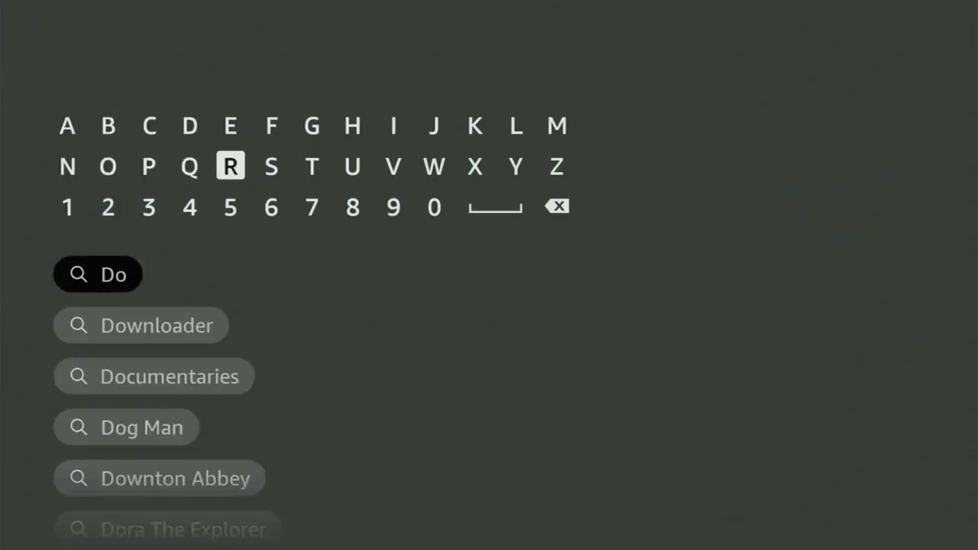
pyautogui.press('Return')
pyautogui.press('Left')
pyautogui.press('Left')
pyautogui.press('Left')
pyautogui.press('Left')
pyautogui.press('Left')
pyautogui.press('Left')
pyautogui.press('Left')
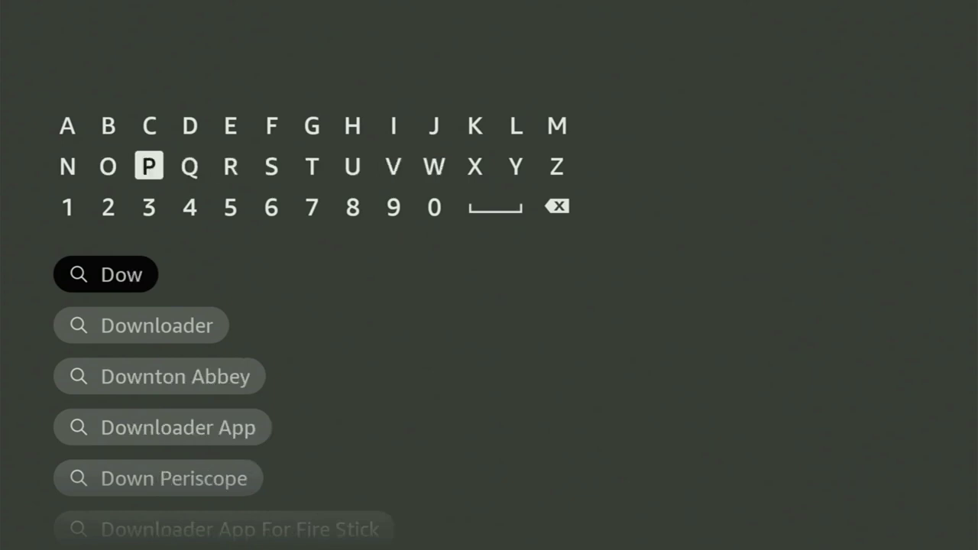
pyautogui.press('Left')
pyautogui.press('Left')
pyautogui.press('Return')
pyautogui.press('Down')
pyautogui.press('Down')
pyautogui.press('Down')
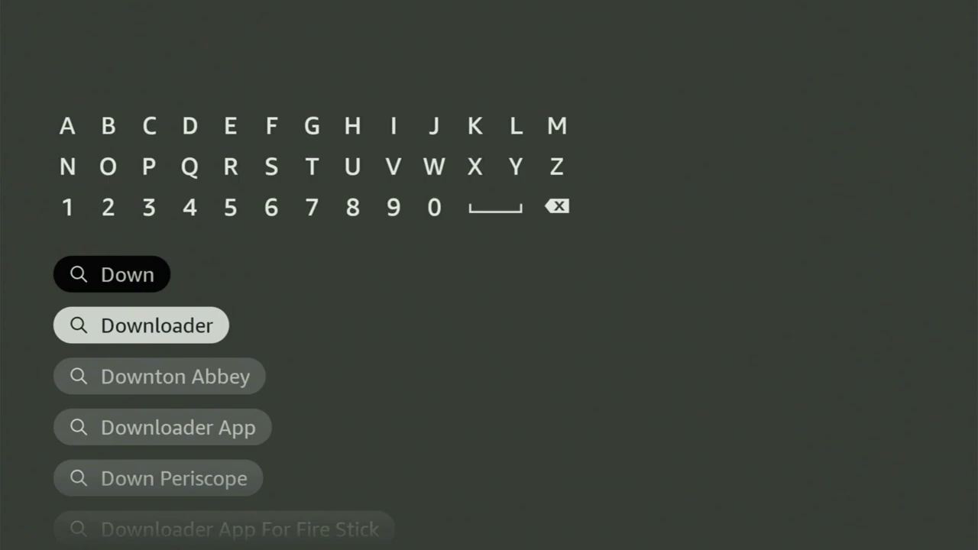
pyautogui.press('Return')
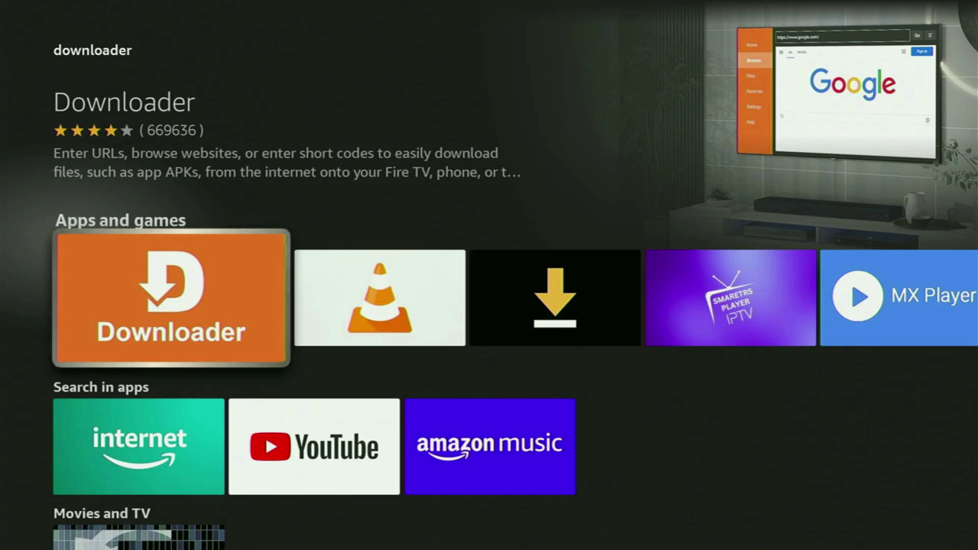
# Step: Look through the other Downloader search results, then move to the Settings gear
pyautogui.press('Right')
pyautogui.press('Right')
pyautogui.press('Right')
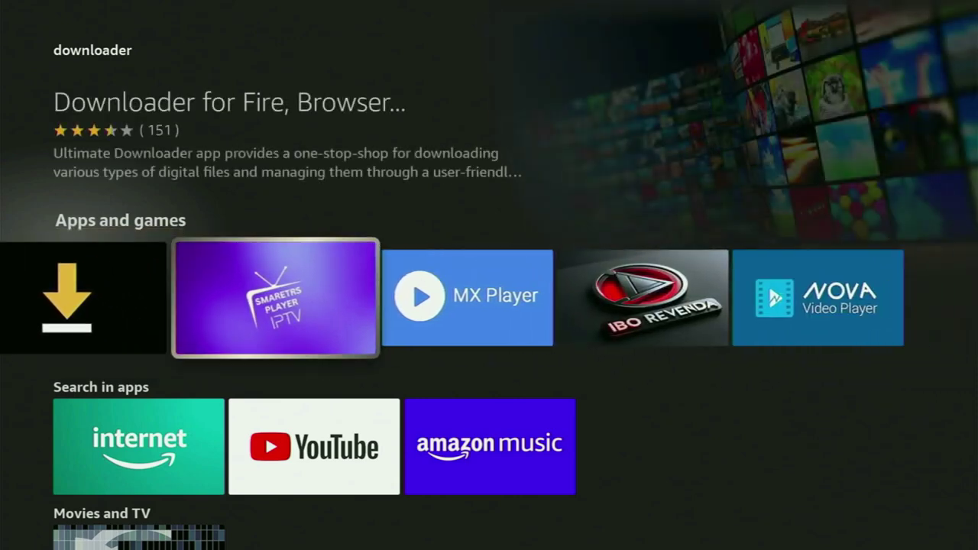
pyautogui.press('Right')
pyautogui.press('Right')
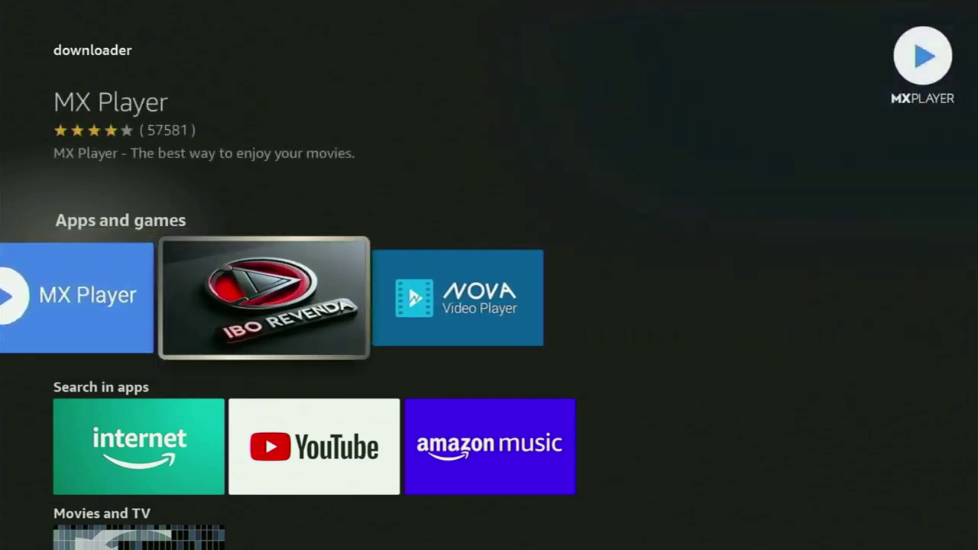
pyautogui.press('Down')
pyautogui.press('Down')
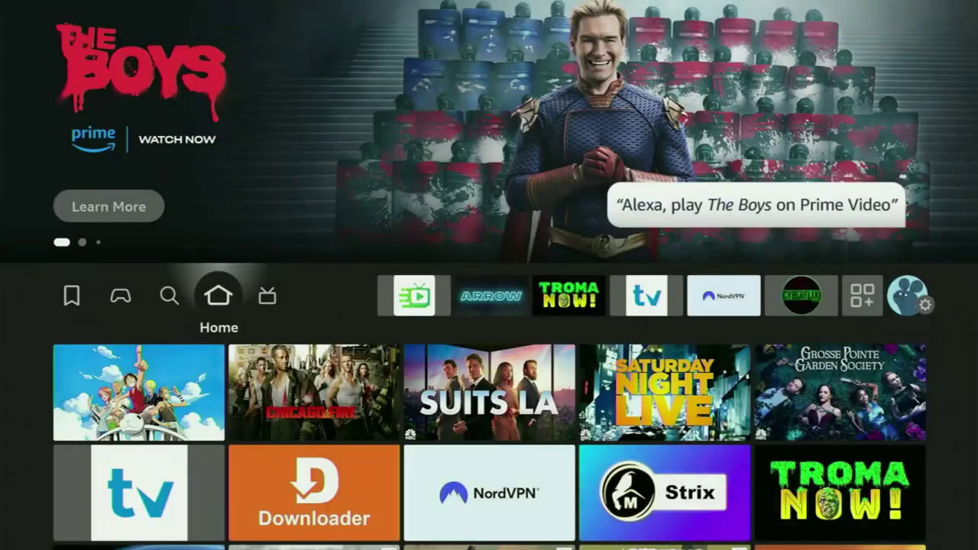
pyautogui.press('Right')
pyautogui.press('Right')
pyautogui.press('Right')
pyautogui.press('Right')
pyautogui.press('Right')
pyautogui.press('Right')
pyautogui.press('Right')
pyautogui.press('Right')
pyautogui.press('Right')
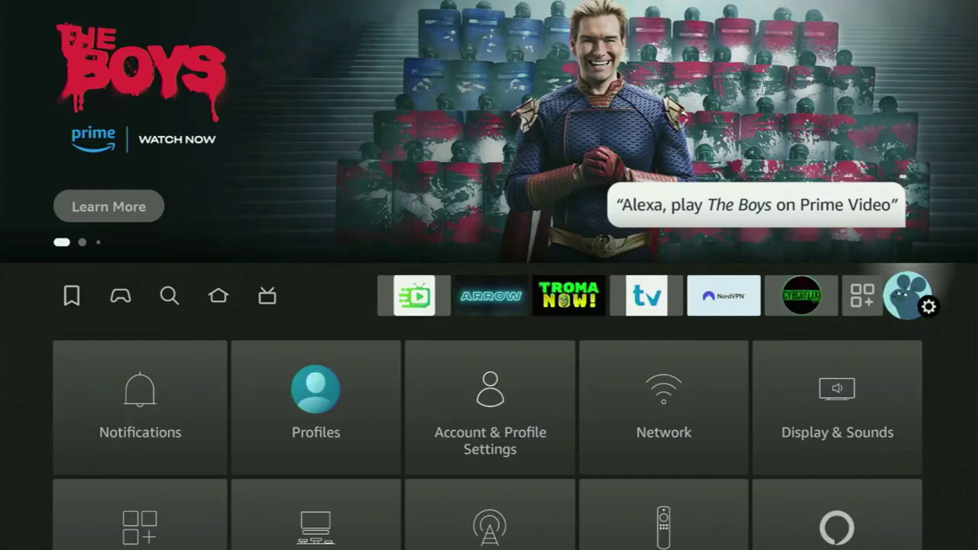
# Step: Open My Fire TV from the Settings grid
pyautogui.press('Down')
pyautogui.press('Down')
pyautogui.press('Down')
pyautogui.press('Right')
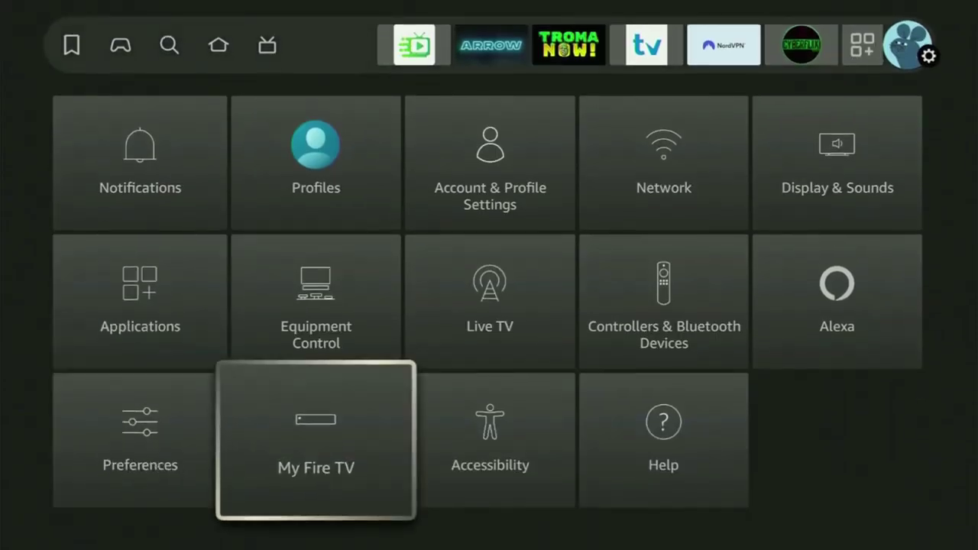
pyautogui.press('Return')
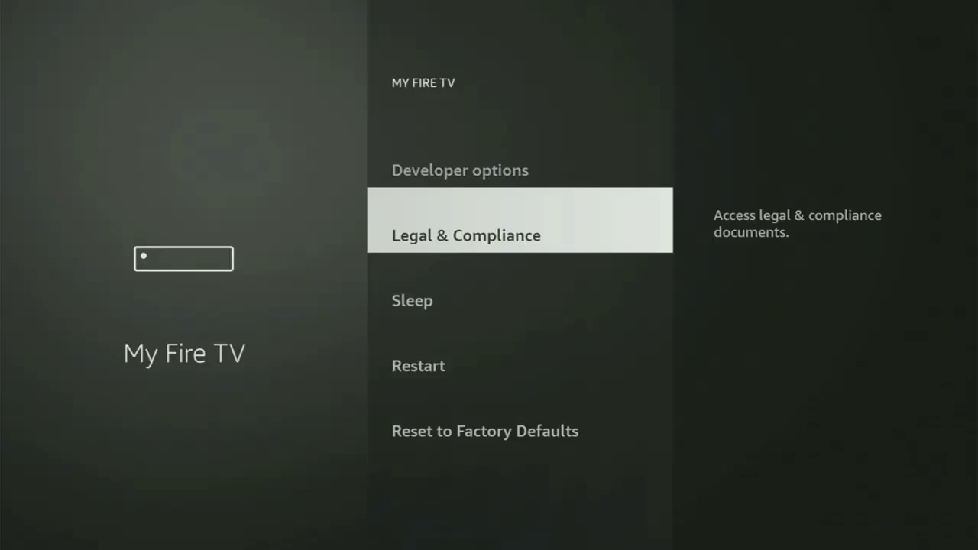
# Step: Scroll through the My Fire TV options, including Developer options, and open About
pyautogui.press('Up')
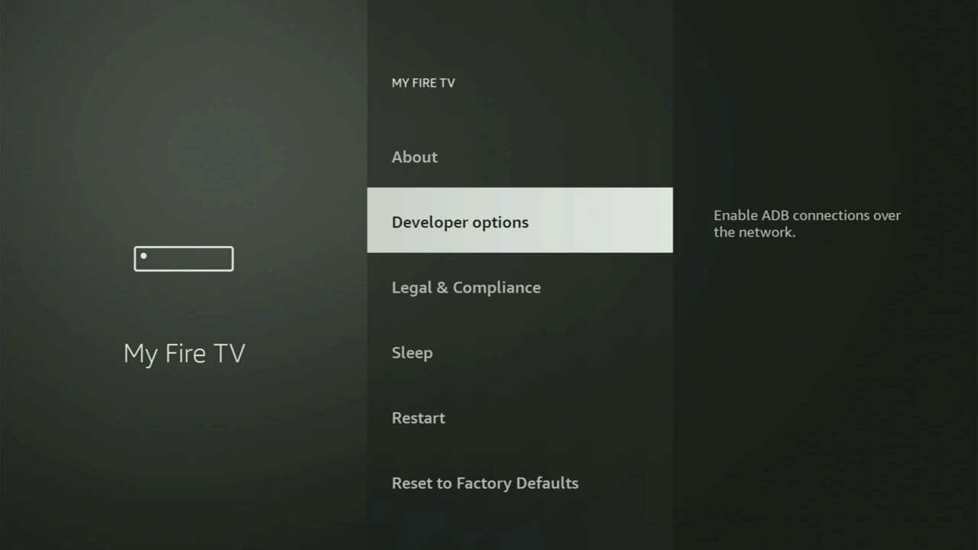
pyautogui.press('Up')
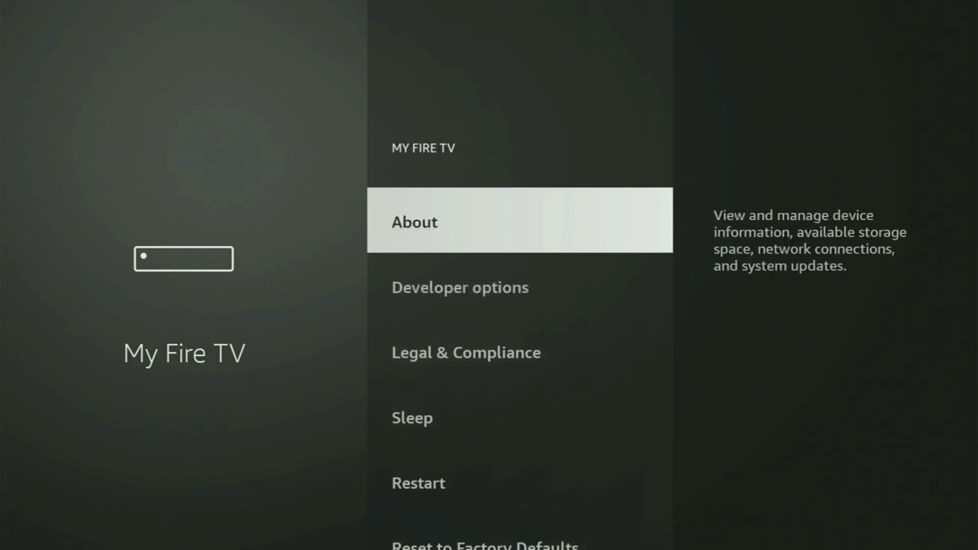
pyautogui.press('Down')
pyautogui.press('Down')
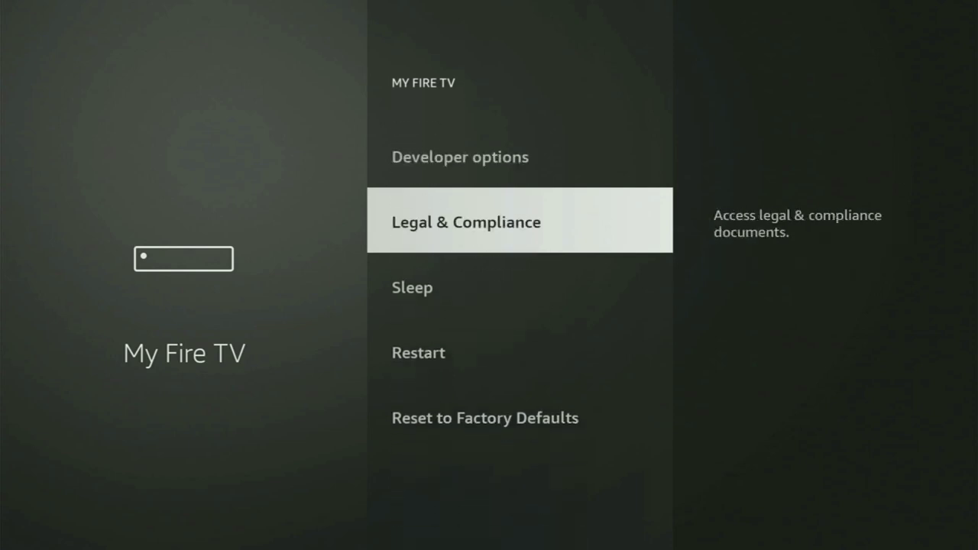
pyautogui.press('Down')
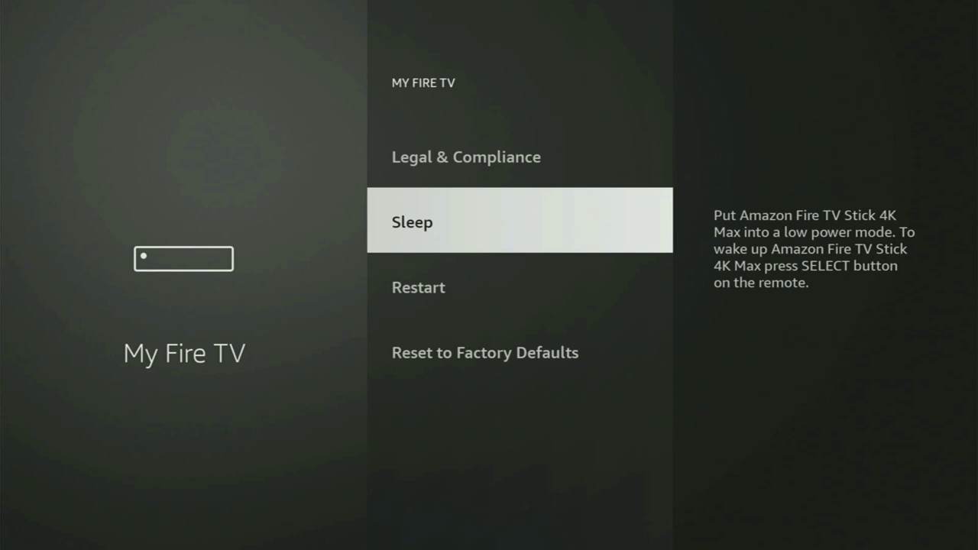
pyautogui.press('Down')
pyautogui.press('Up')
pyautogui.press('Up')
pyautogui.press('Up')
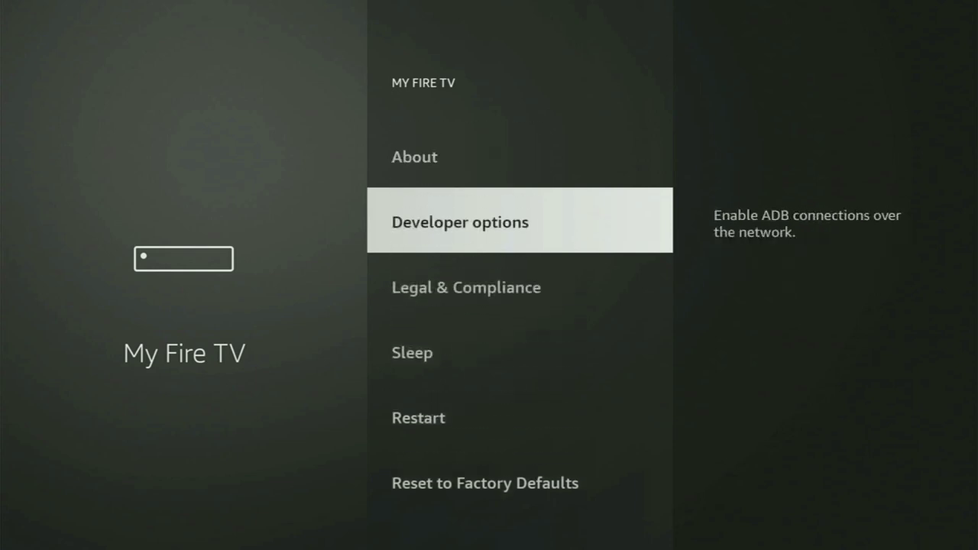
pyautogui.press('Up')
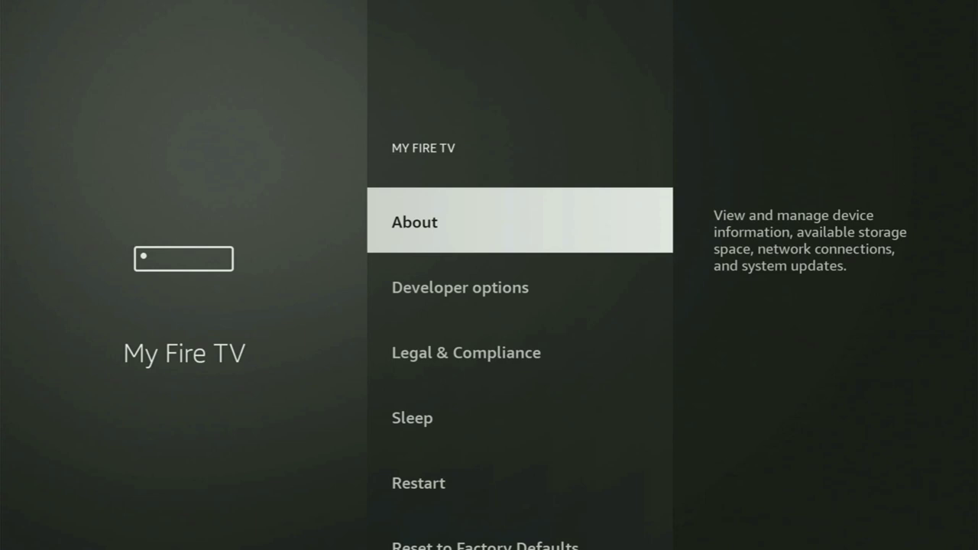
pyautogui.press('Down')
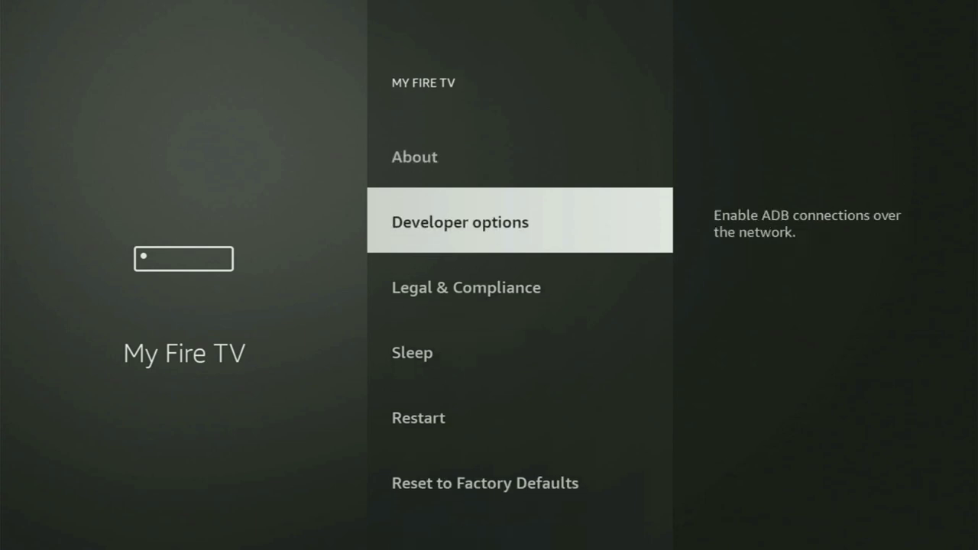
pyautogui.press('Down')
pyautogui.press('Down')
pyautogui.press('Down')
pyautogui.press('Up')
pyautogui.press('Up')
pyautogui.press('Up')
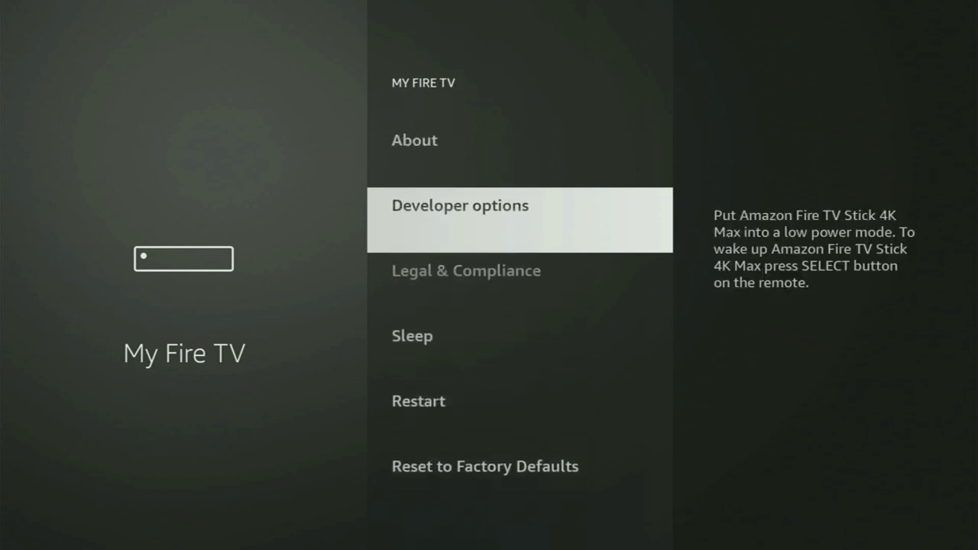
pyautogui.press('Up')
pyautogui.press('Return')
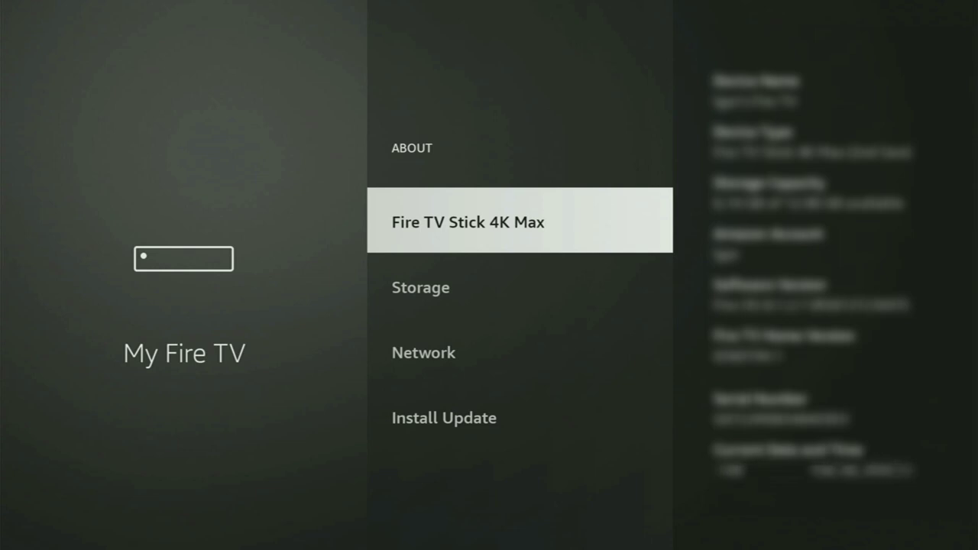
# Step: Select Fire TV Stick 4K Max to get 'already a developer', then return to Developer options
pyautogui.press('Return')
pyautogui.press('Return')
pyautogui.press('Return')
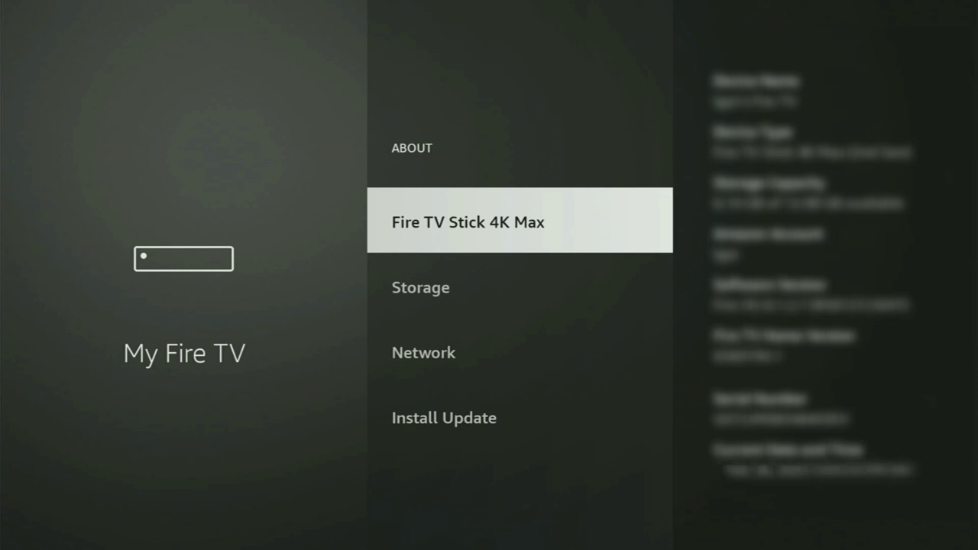
pyautogui.press('Escape')
pyautogui.press('Down')
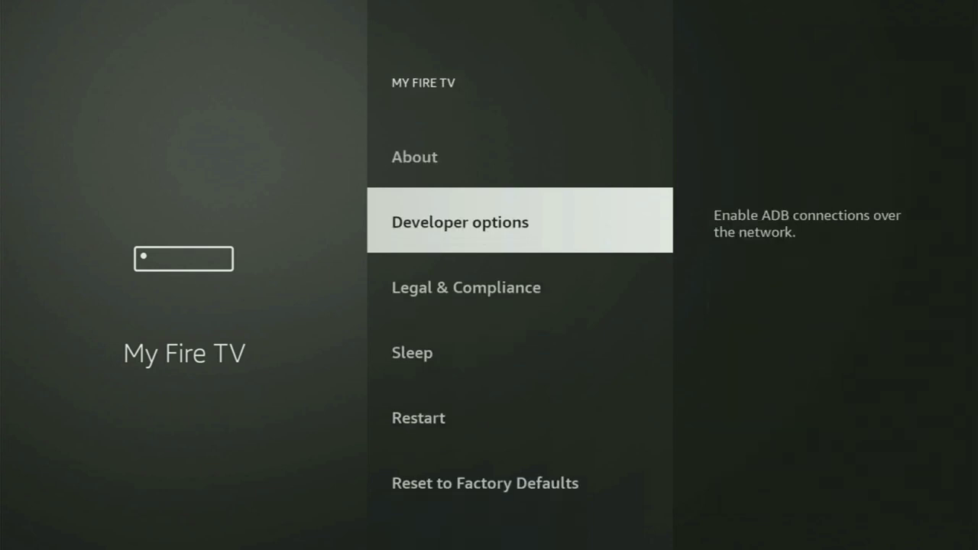
# Step: Open Developer options and keep ADB debugging turned on
pyautogui.press('Return')
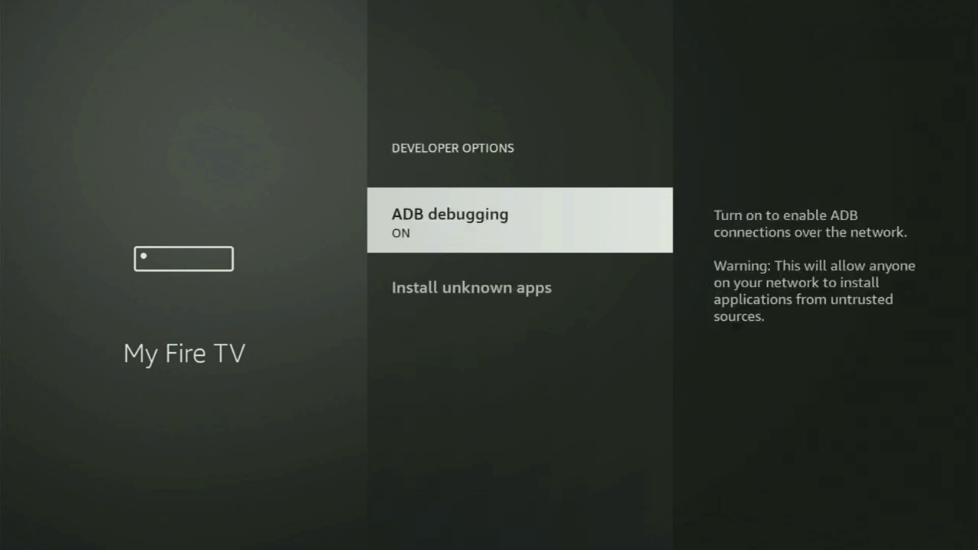
pyautogui.press('Return')
pyautogui.press('Return')
pyautogui.press('Down')
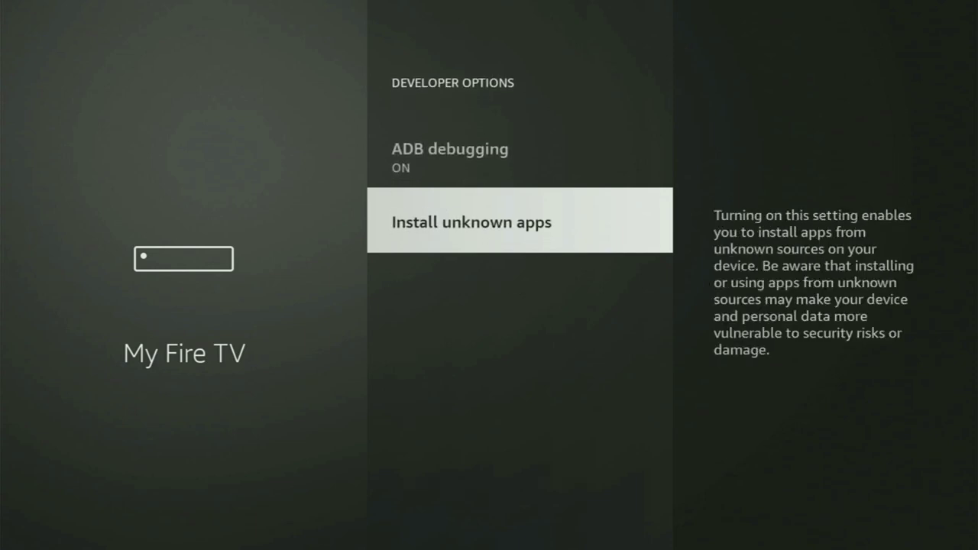
# Step: Keep Downloader allowed under Install unknown apps, reviewing CyberFlix TV, FilmPlus and Rapid Streamz
pyautogui.press('Return')
pyautogui.press('Down')
pyautogui.press('Down')
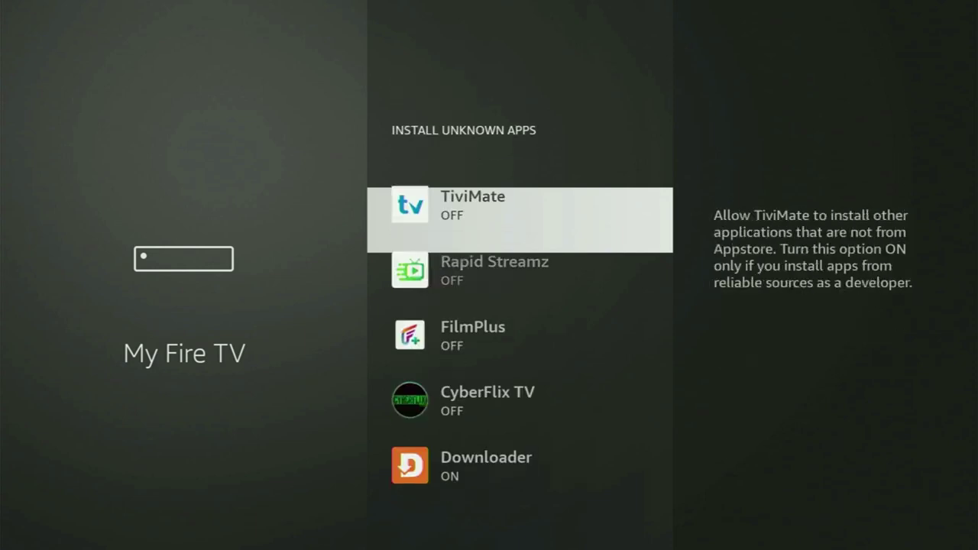
pyautogui.press('Down')
pyautogui.press('Down')
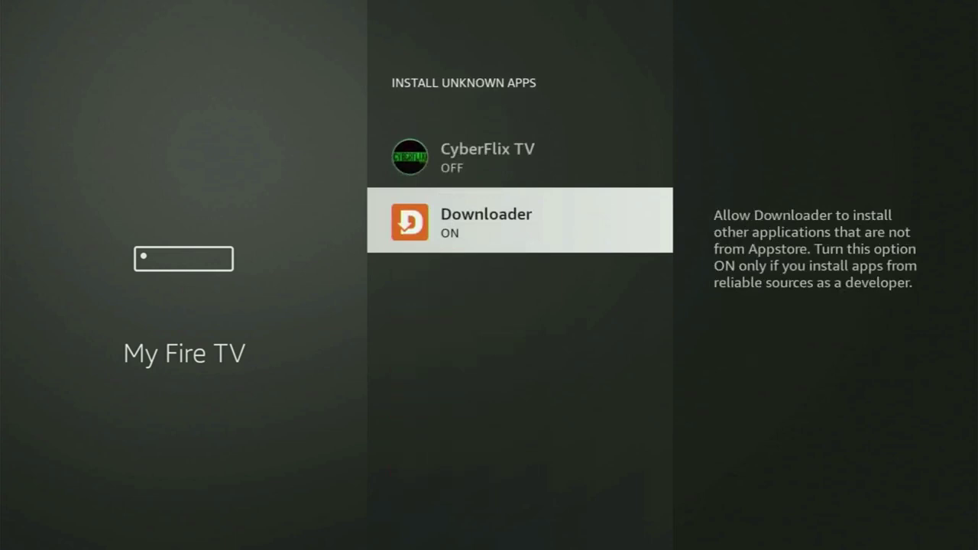
pyautogui.press('Return')
pyautogui.press('Return')
pyautogui.press('Up')
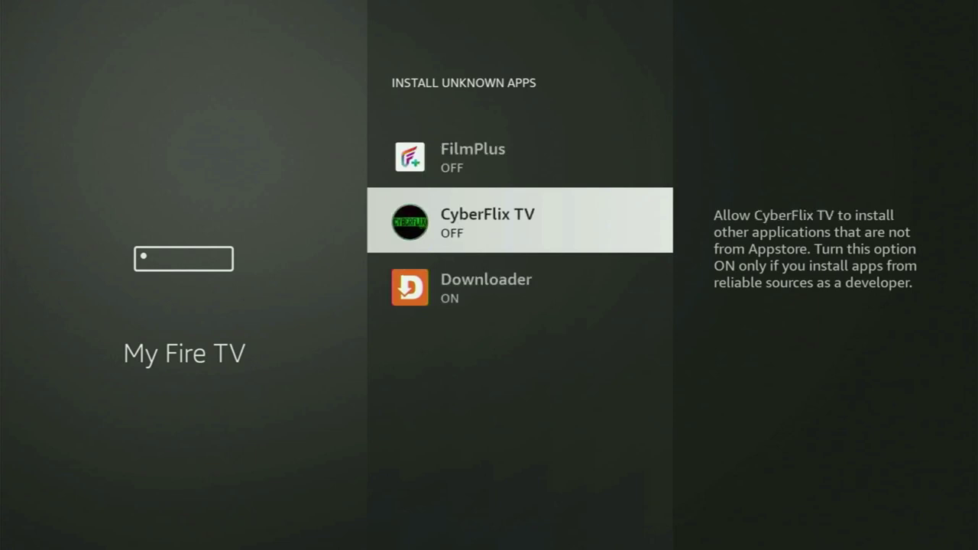
pyautogui.press('Up')
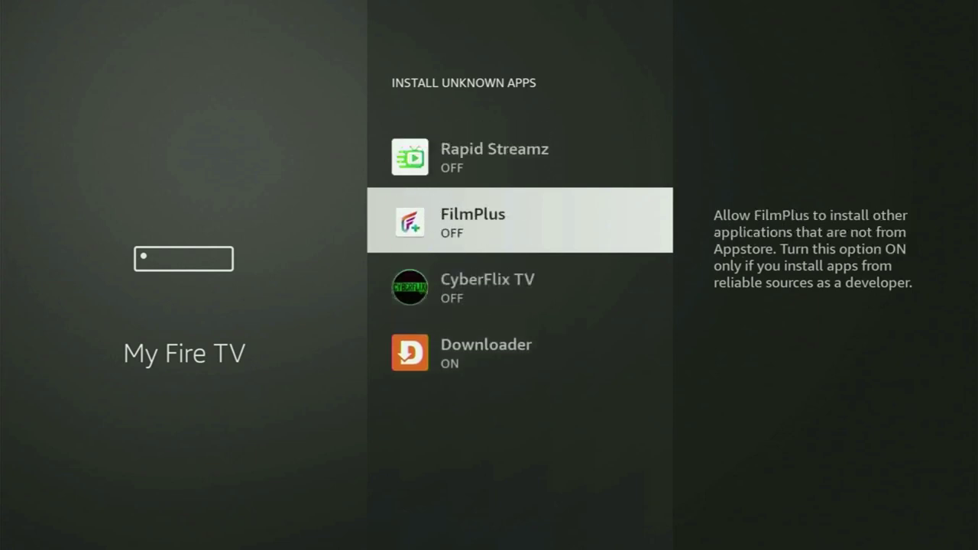
pyautogui.press('Up')
pyautogui.press('Up')
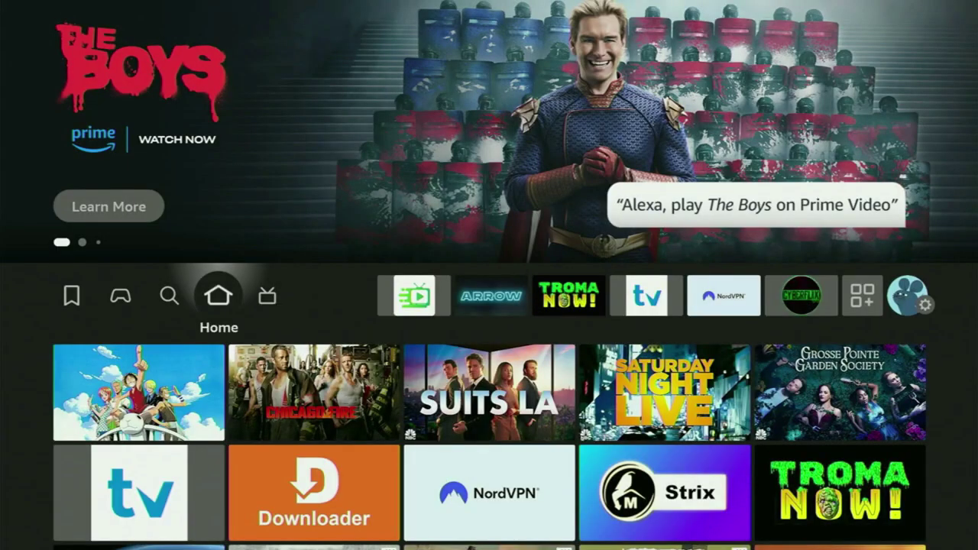
# Step: Open Your Apps & Channels from the home row and launch the NordVPN tile
pyautogui.press('Right')
pyautogui.press('Right')
pyautogui.press('Right')
pyautogui.press('Right')
pyautogui.press('Right')
pyautogui.press('Right')
pyautogui.press('Right')
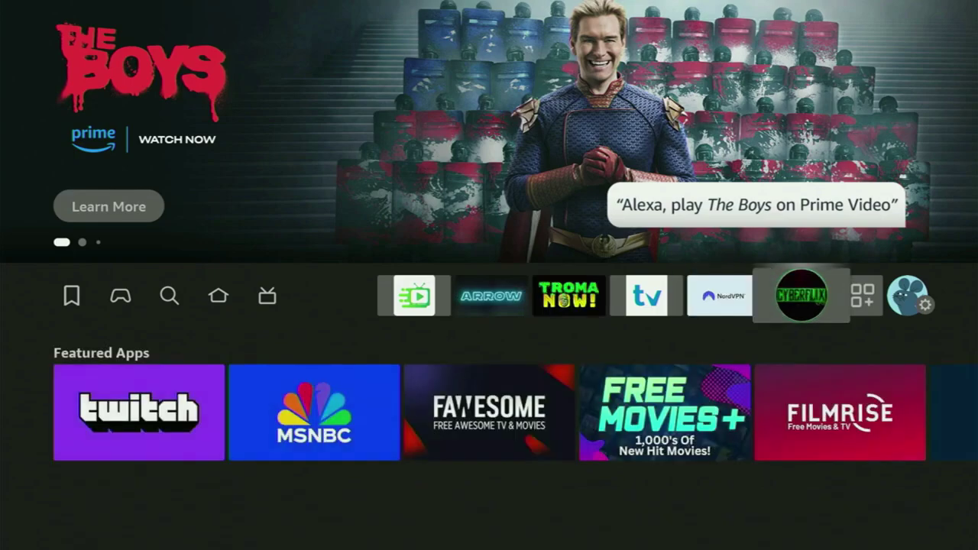
pyautogui.press('Right')
pyautogui.press('Return')
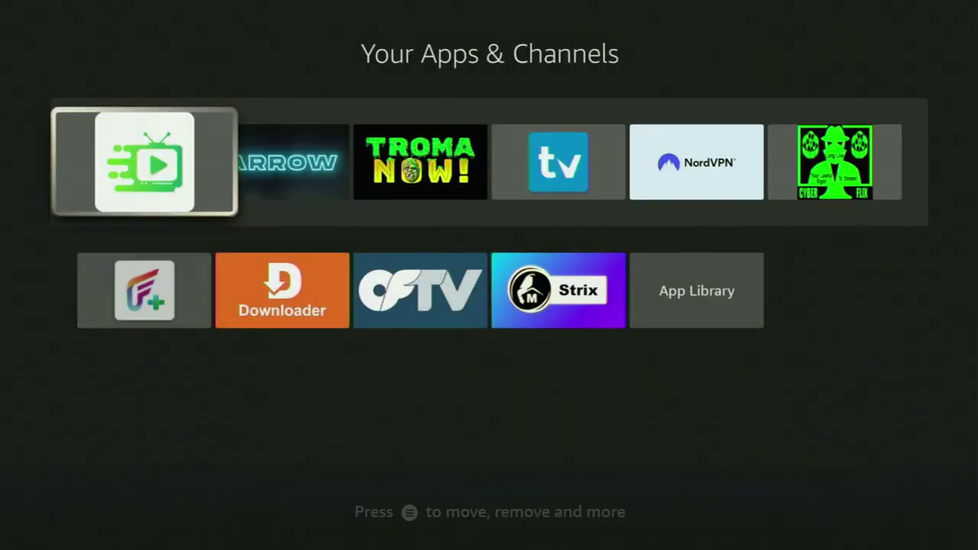
pyautogui.press('Down')
pyautogui.press('Right')
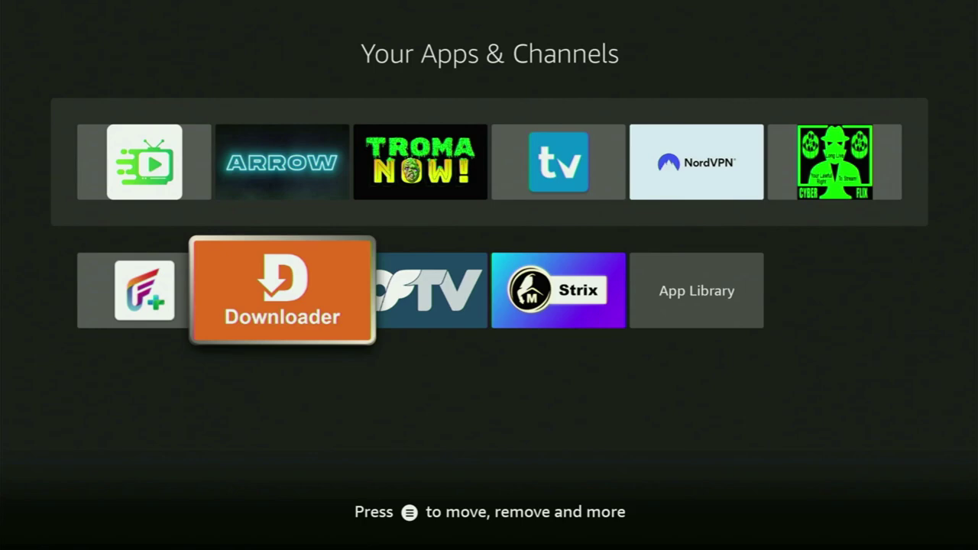
pyautogui.press('Up')
pyautogui.press('Right')
pyautogui.press('Right')
pyautogui.press('Right')
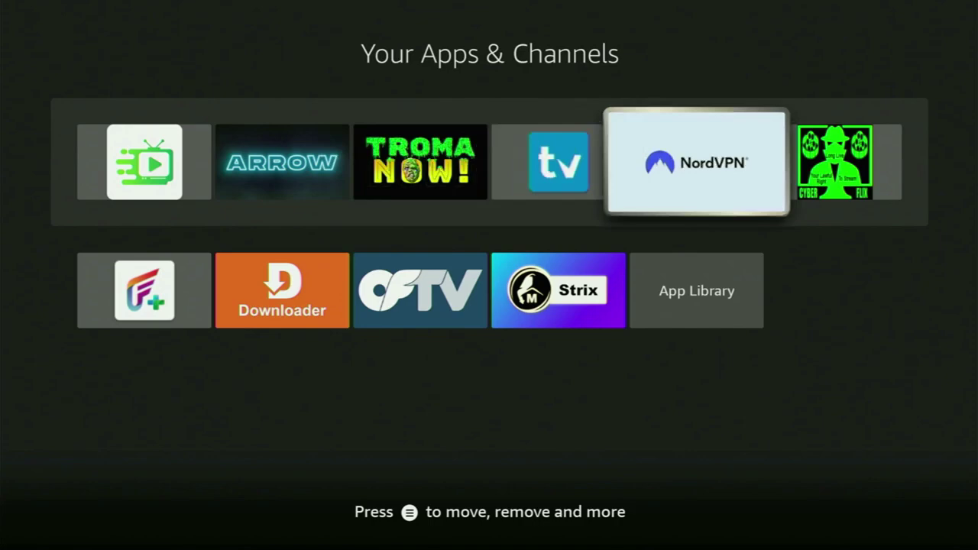
pyautogui.press('Return')
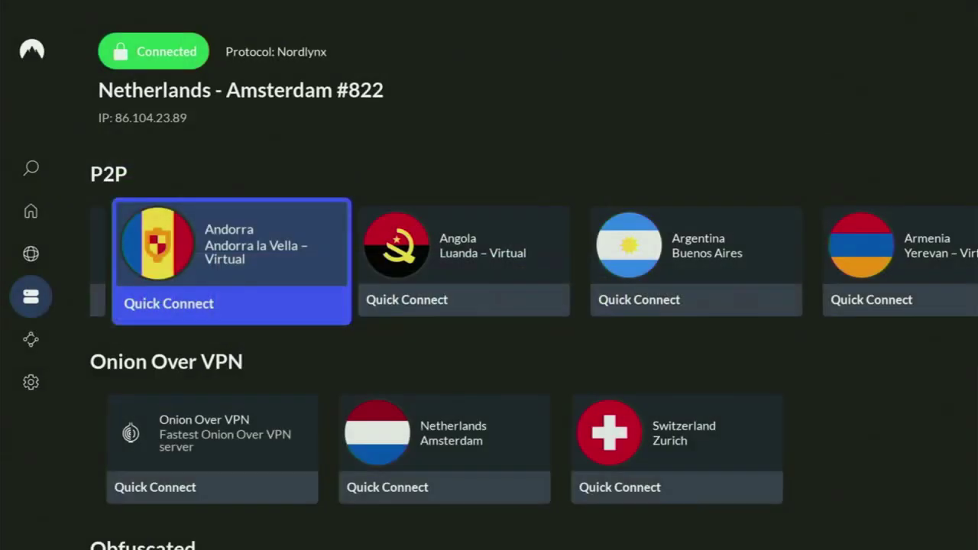
# Step: Browse the Specialty servers: Onion Over VPN, Double VPN, Obfuscated and P2P
pyautogui.press('Down')
pyautogui.press('Down')
pyautogui.press('Down')
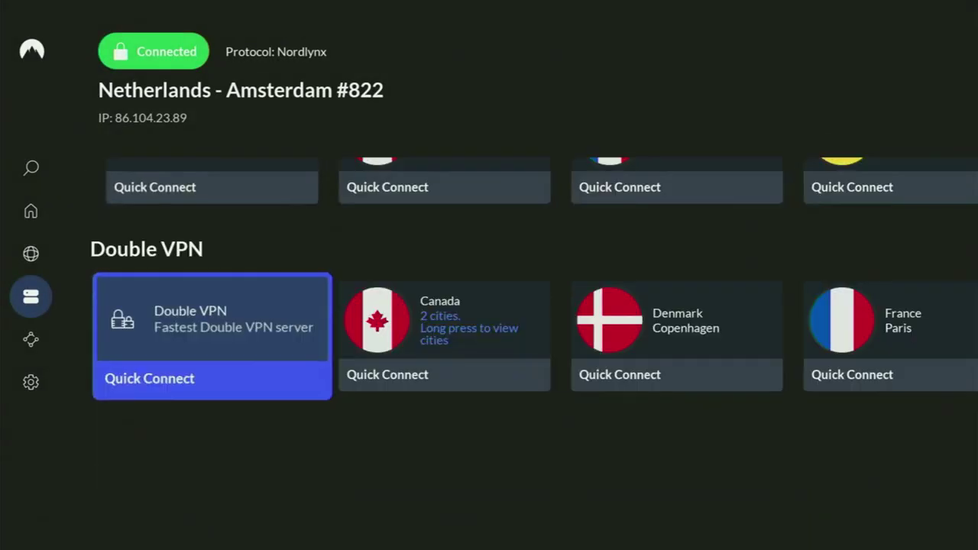
pyautogui.press('Right')
pyautogui.press('Right')
pyautogui.press('Right')
pyautogui.press('Right')
pyautogui.press('Right')
pyautogui.press('Right')
pyautogui.press('Right')
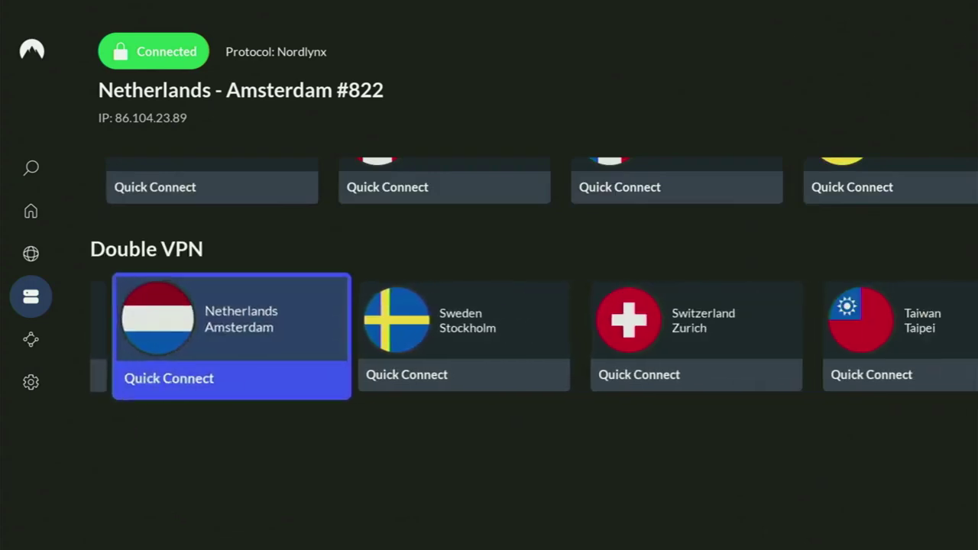
pyautogui.press('Right')
pyautogui.press('Right')
pyautogui.press('Right')
pyautogui.press('Up')
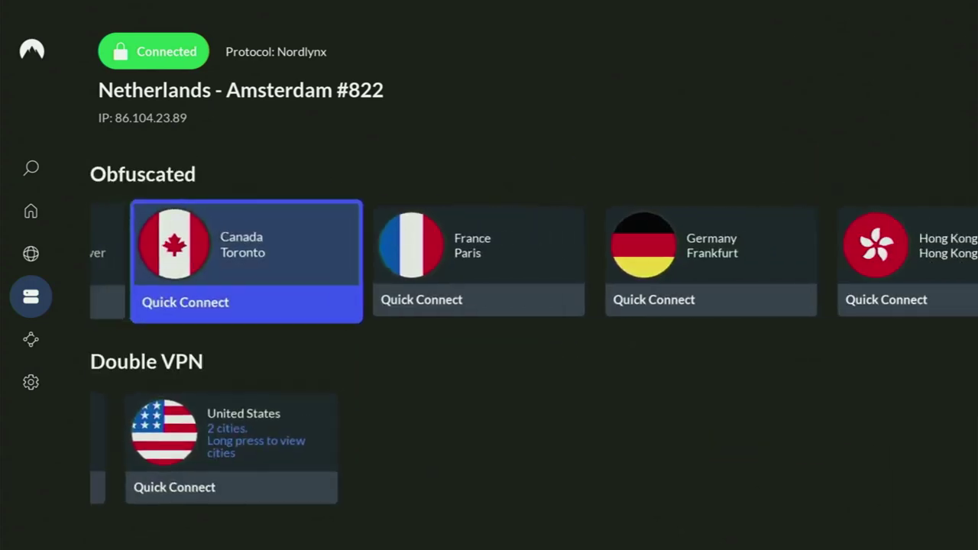
pyautogui.press('Right')
pyautogui.press('Right')
pyautogui.press('Right')
pyautogui.press('Right')
pyautogui.press('Right')
pyautogui.press('Right')
pyautogui.press('Right')
pyautogui.press('Right')
pyautogui.press('Right')
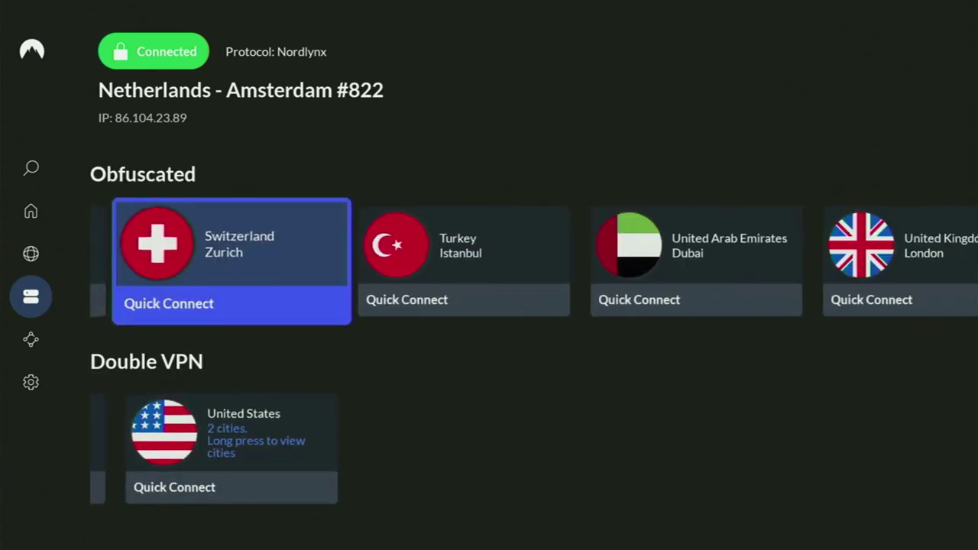
pyautogui.press('Up')
pyautogui.press('Right')
pyautogui.press('Up')
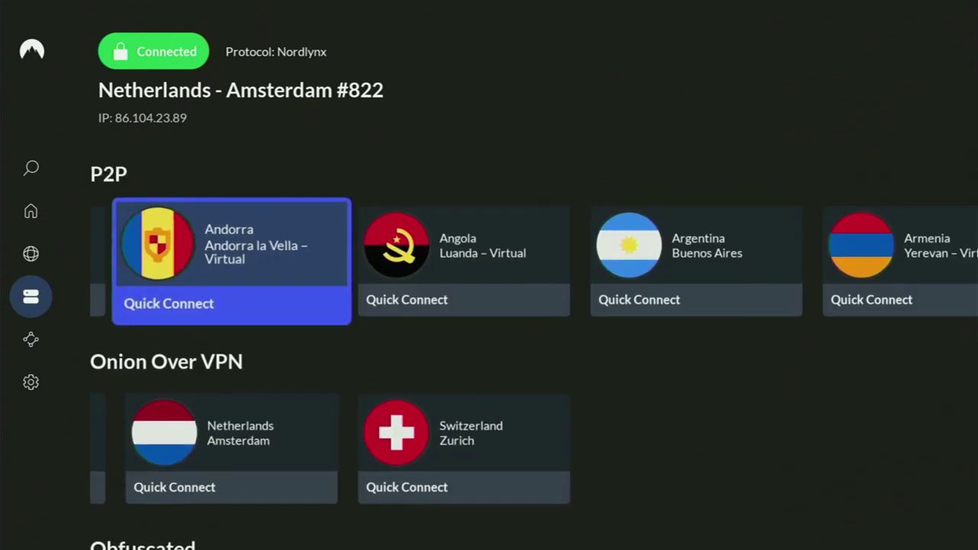
pyautogui.press('Left')
pyautogui.press('Left')
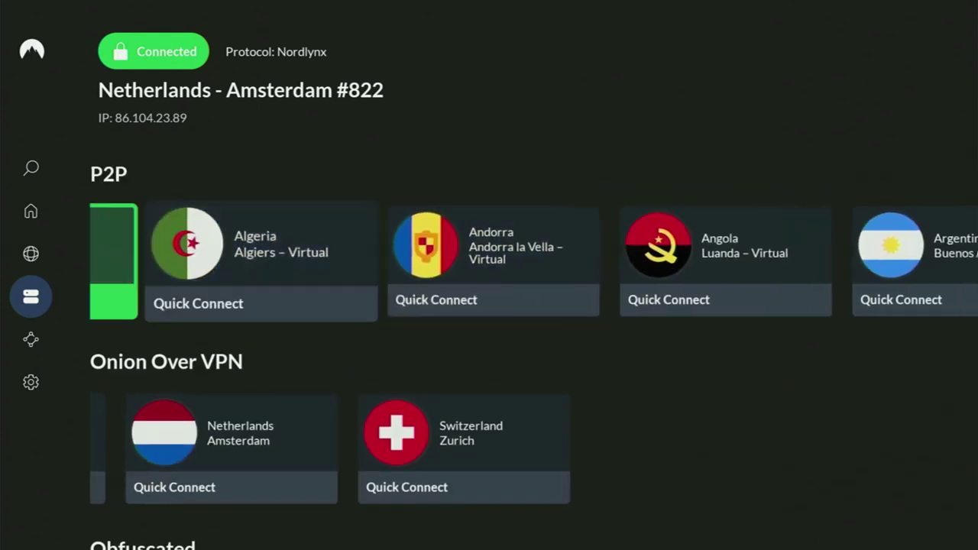
# Step: Open Countries and Quick Connect to Slovakia - Bratislava #47
pyautogui.press('Left')
pyautogui.press('Up')
pyautogui.press('Return')
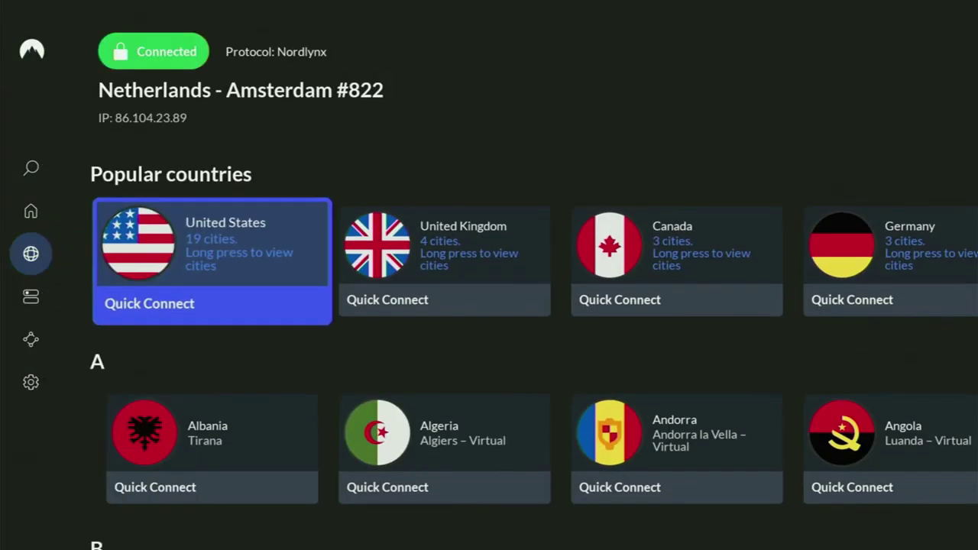
pyautogui.press('Down')
pyautogui.press('Down')
pyautogui.press('Down')
pyautogui.press('Down')
pyautogui.press('Down')
pyautogui.press('Down')
pyautogui.press('Down')
pyautogui.press('Down')
pyautogui.press('Down')
pyautogui.press('Down')
pyautogui.press('Down')
pyautogui.press('Down')
pyautogui.press('Down')
pyautogui.press('Down')
pyautogui.press('Down')
pyautogui.press('Down')
pyautogui.press('Down')
pyautogui.press('Down')
pyautogui.press('Down')
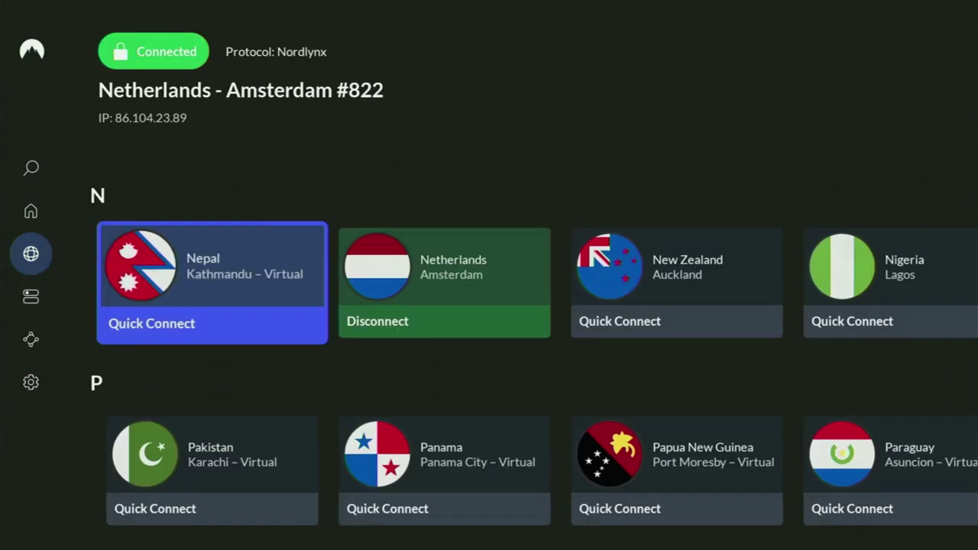
pyautogui.press('Right')
pyautogui.press('Right')
pyautogui.press('Right')
pyautogui.press('Right')
pyautogui.press('Right')
pyautogui.press('Right')
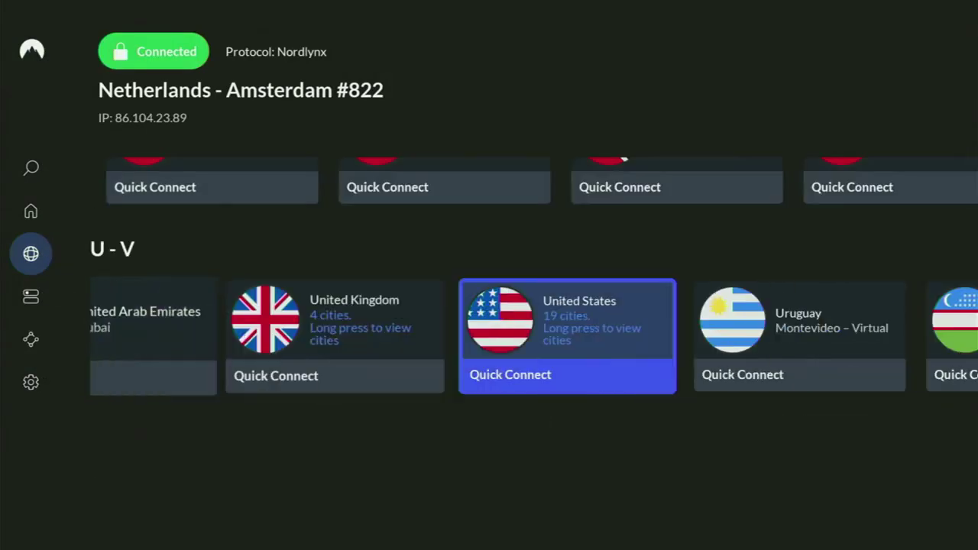
pyautogui.press('Up')
pyautogui.press('Up')
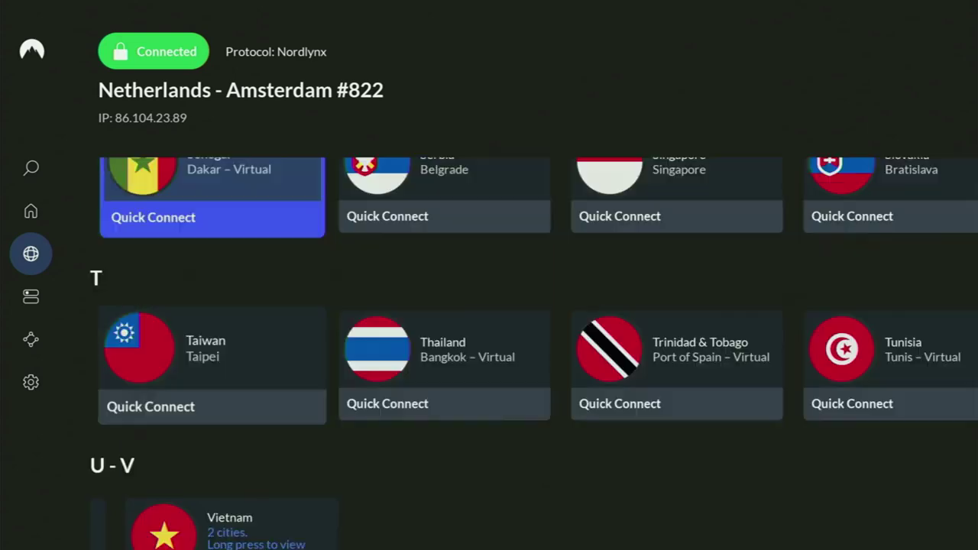
pyautogui.press('Right')
pyautogui.press('Right')
pyautogui.press('Right')
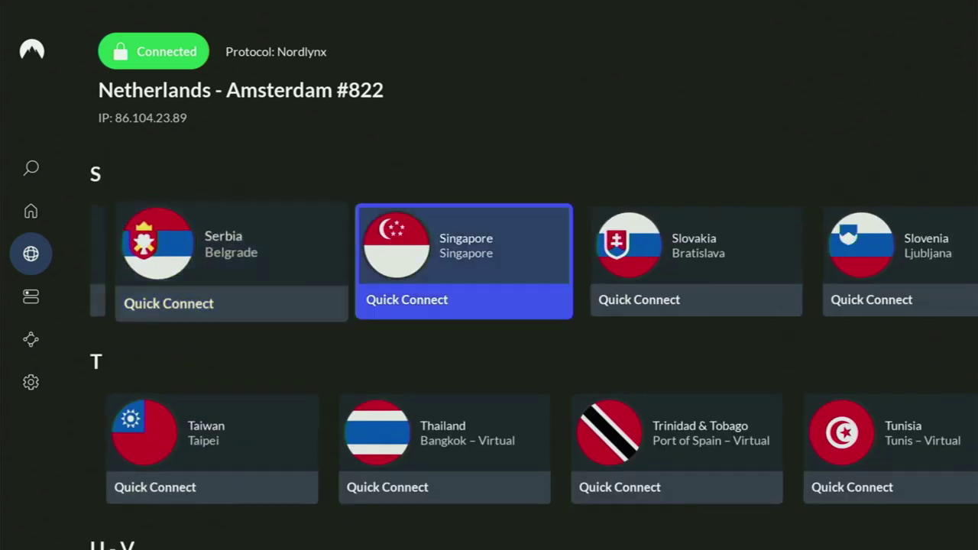
pyautogui.press('Return')
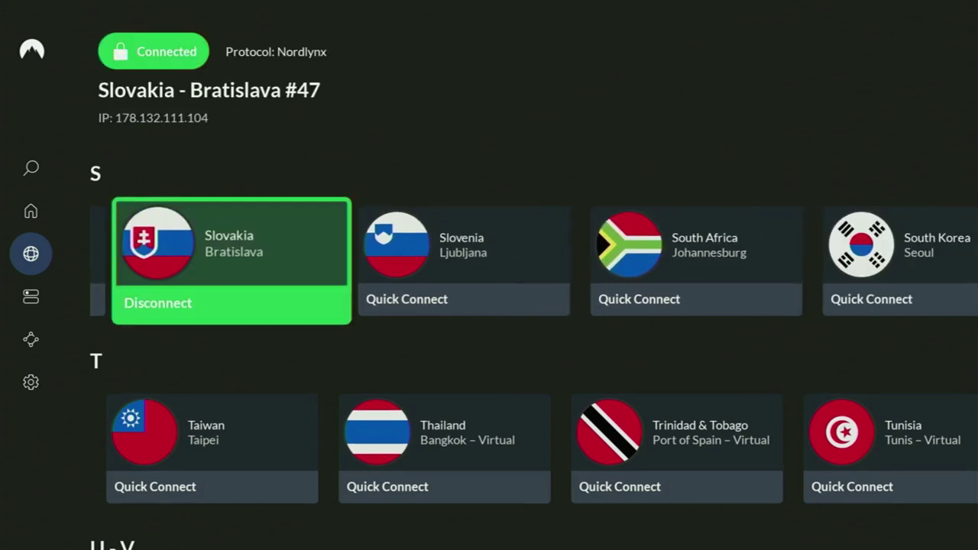
# Step: Scroll the alphabetical country list back up from R to H
pyautogui.press('Up')
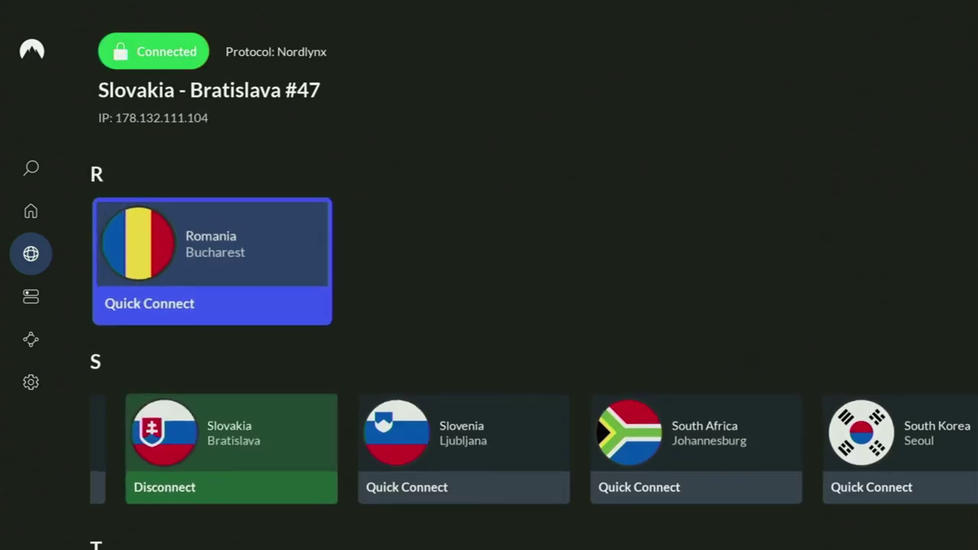
pyautogui.press('Up')
pyautogui.press('Up')
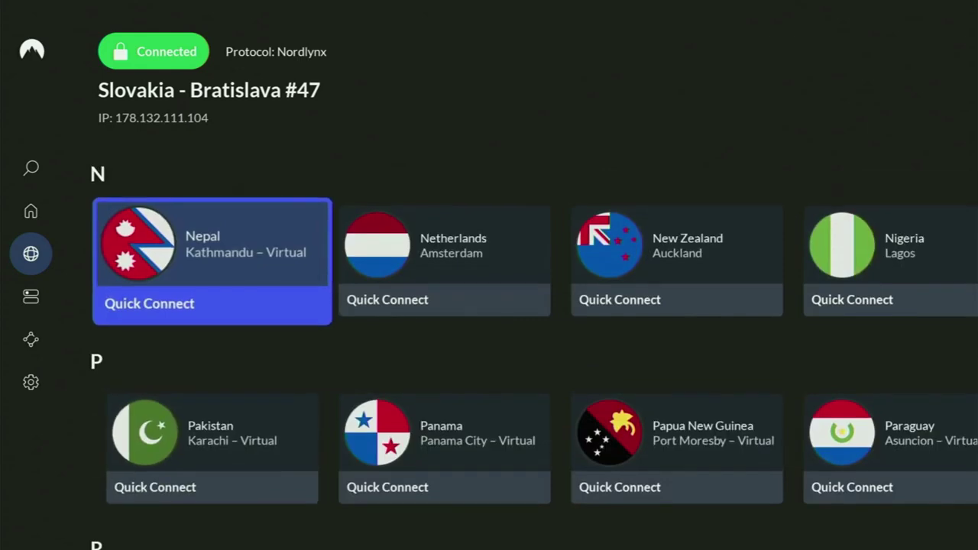
pyautogui.press('Up')
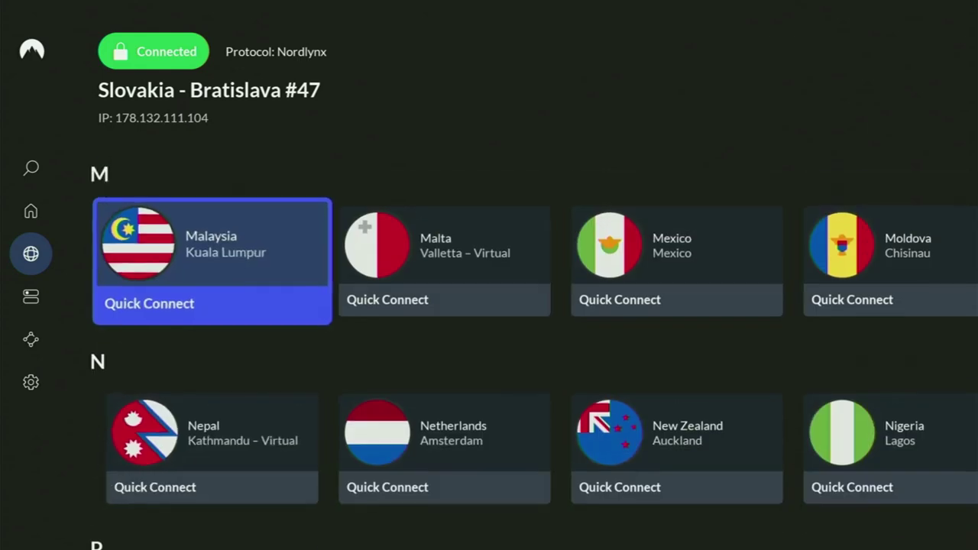
pyautogui.press('Up')
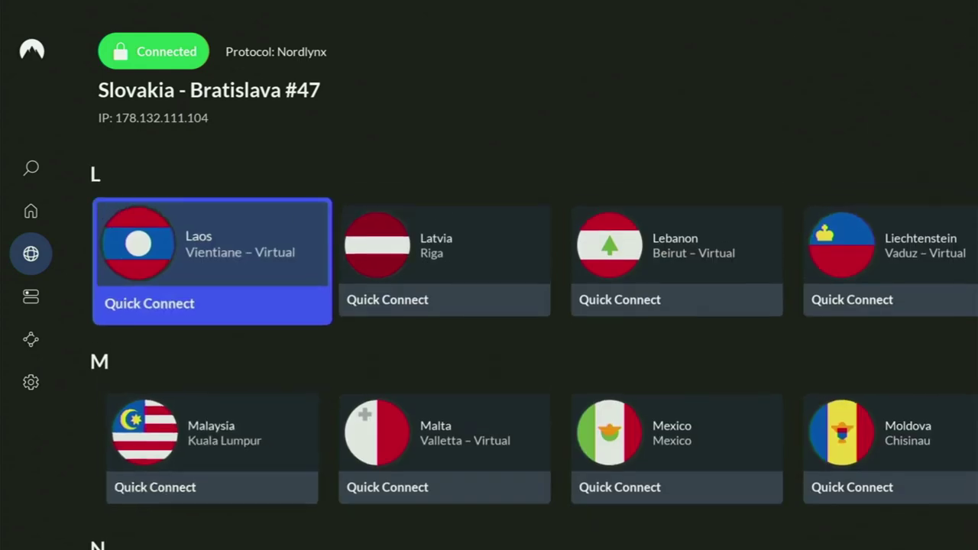
pyautogui.press('Up')
pyautogui.press('Up')
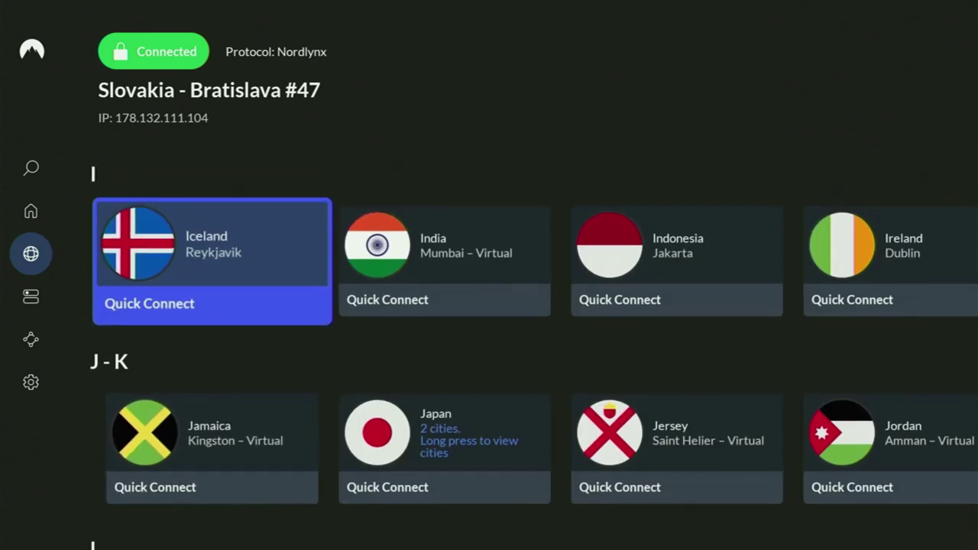
pyautogui.press('Up')
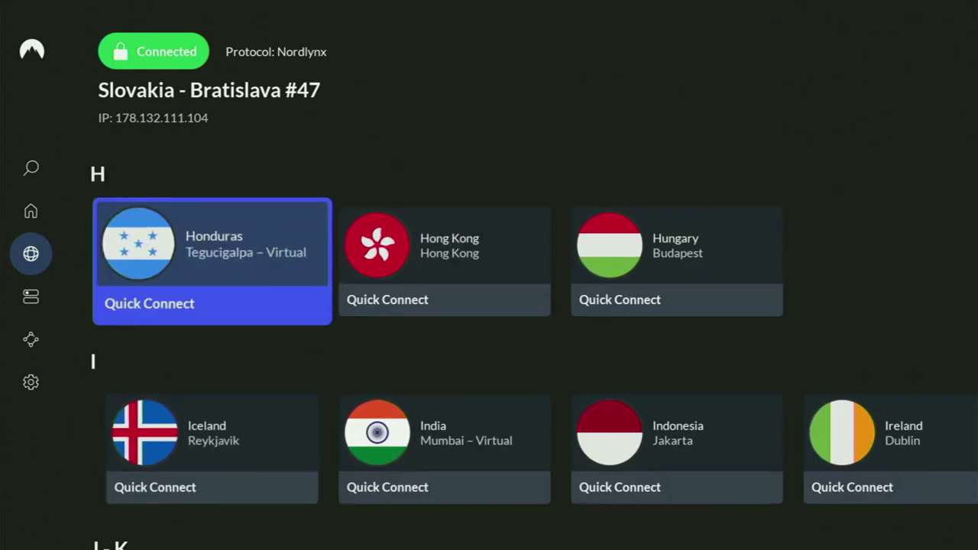
pyautogui.press('Up')
pyautogui.press('Up')
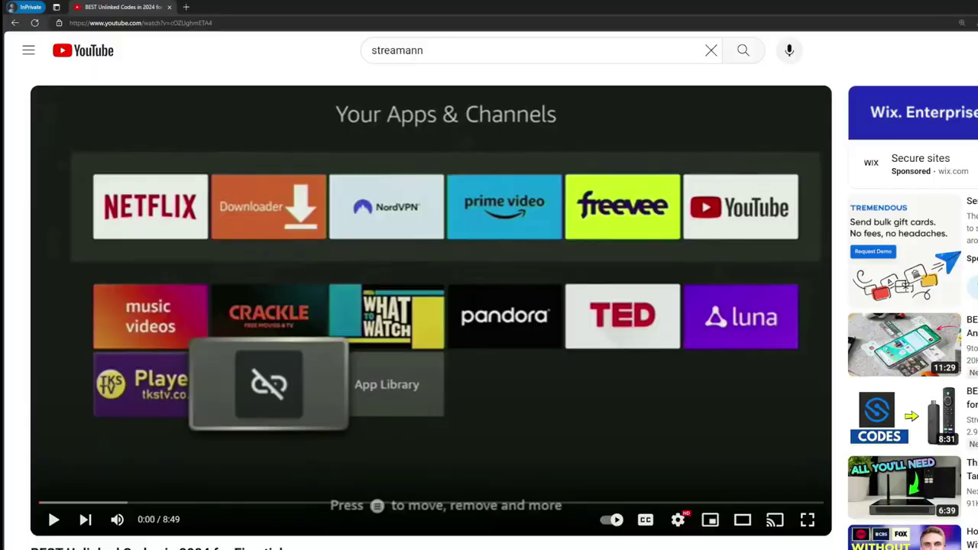
# Step: Scroll to the pinned comment and follow its NordVPN offer link
pyautogui.scroll(-5, 322, 368)
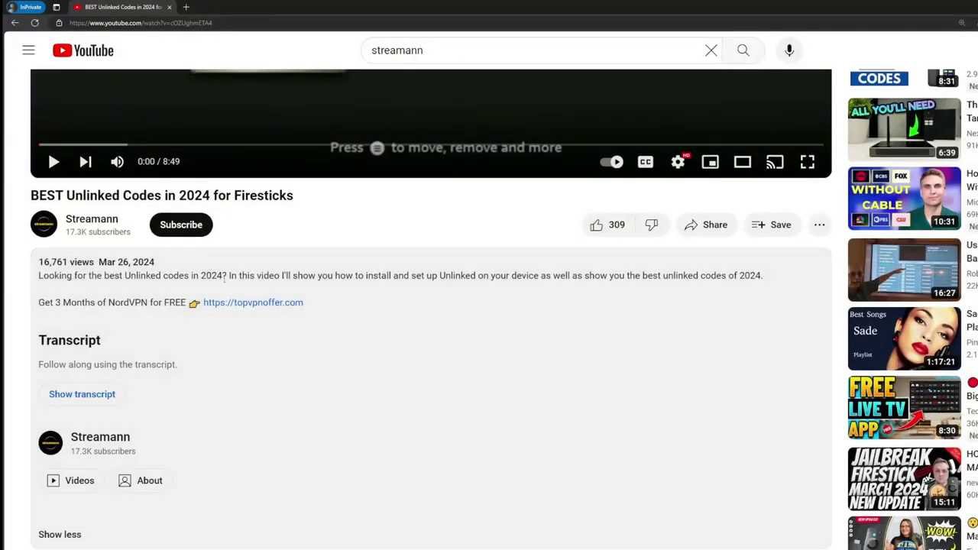
pyautogui.scroll(-3, 240, 325)
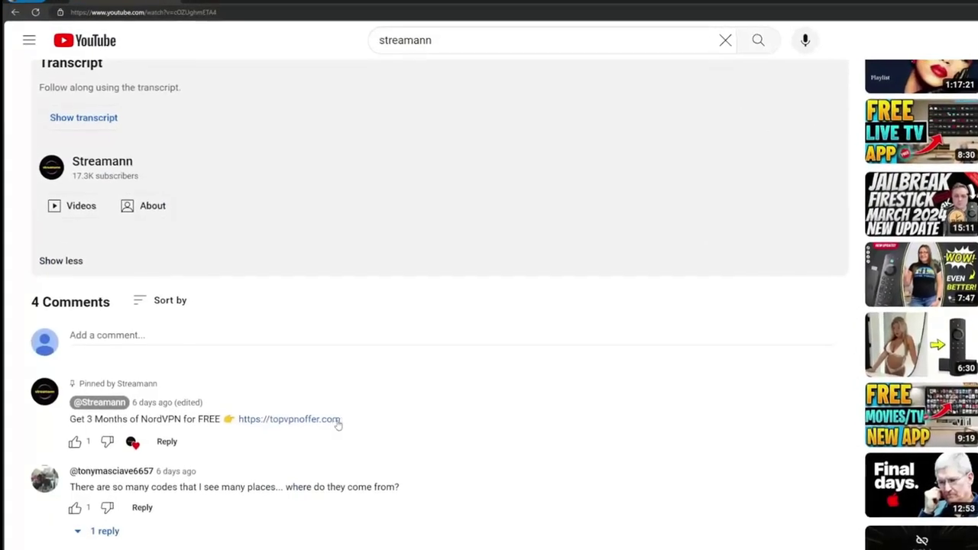
pyautogui.moveTo(335, 423); pyautogui.dragTo(232, 422)
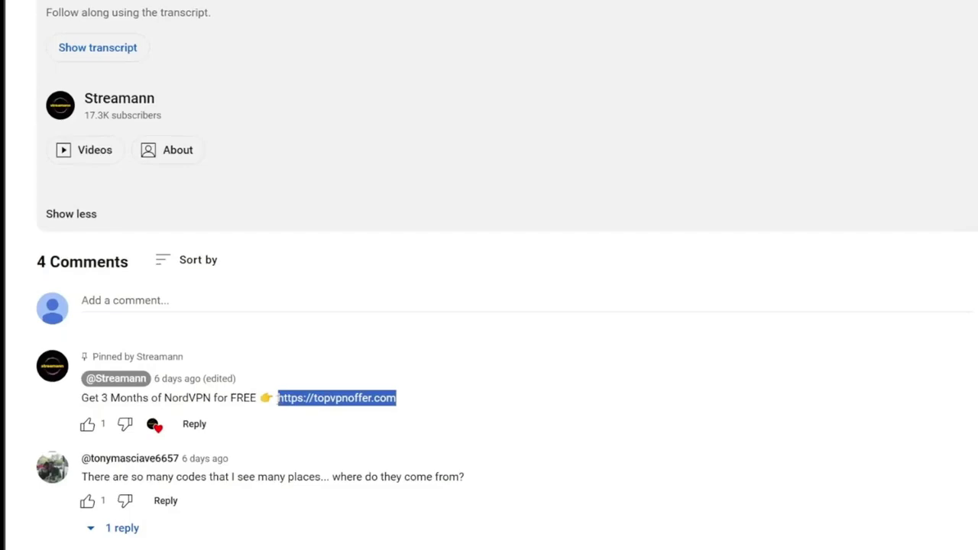
pyautogui.click(357, 403)
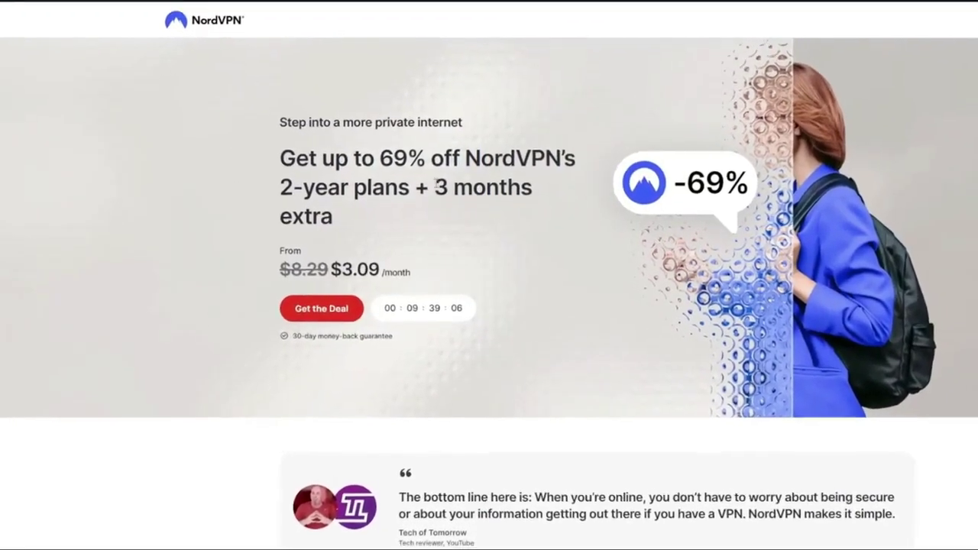
# Step: Drag-select the words '3 months extra' in the NordVPN deal headline
pyautogui.moveTo(435, 188); pyautogui.dragTo(534, 213)
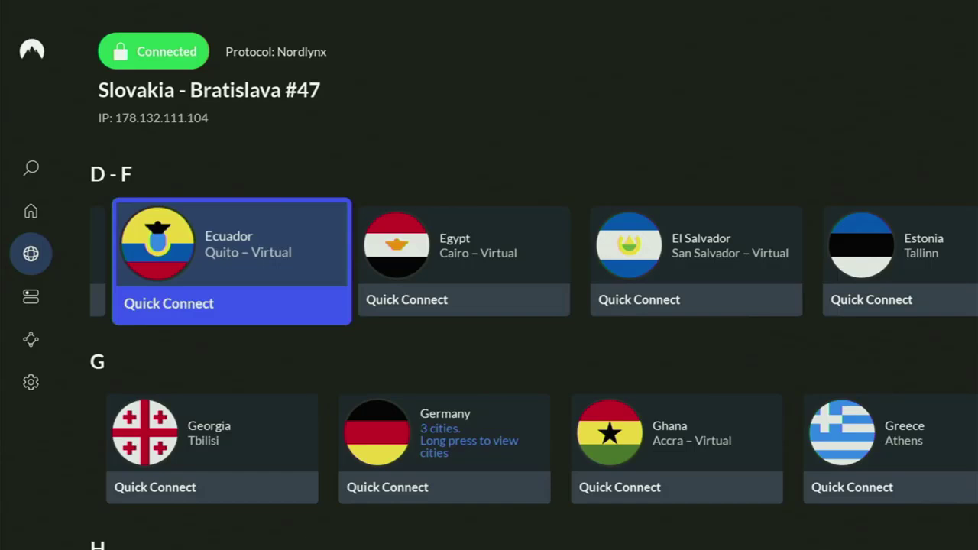
# Step: Return Home and launch Downloader from Recently used apps
pyautogui.press('Home')
pyautogui.press('Down')
pyautogui.press('Down')
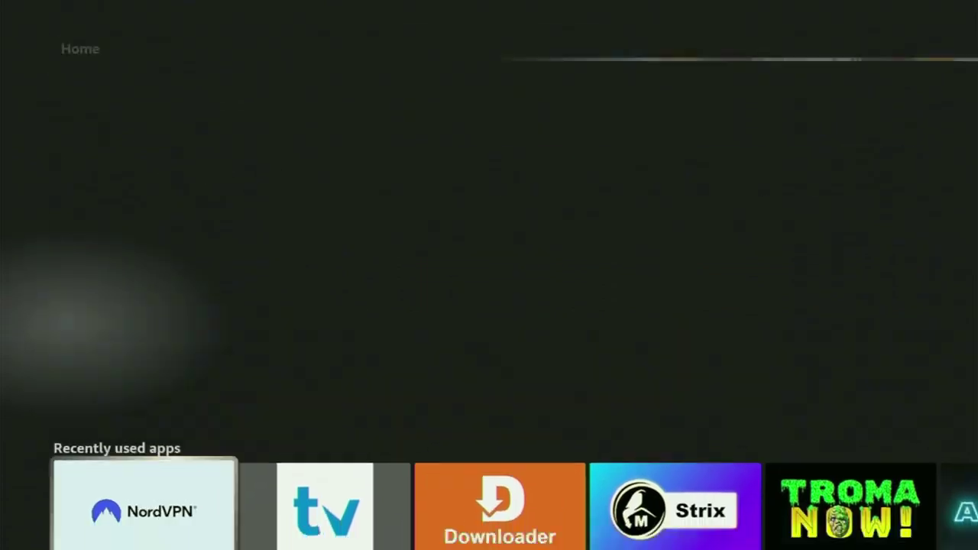
pyautogui.press('Right')
pyautogui.press('Right')
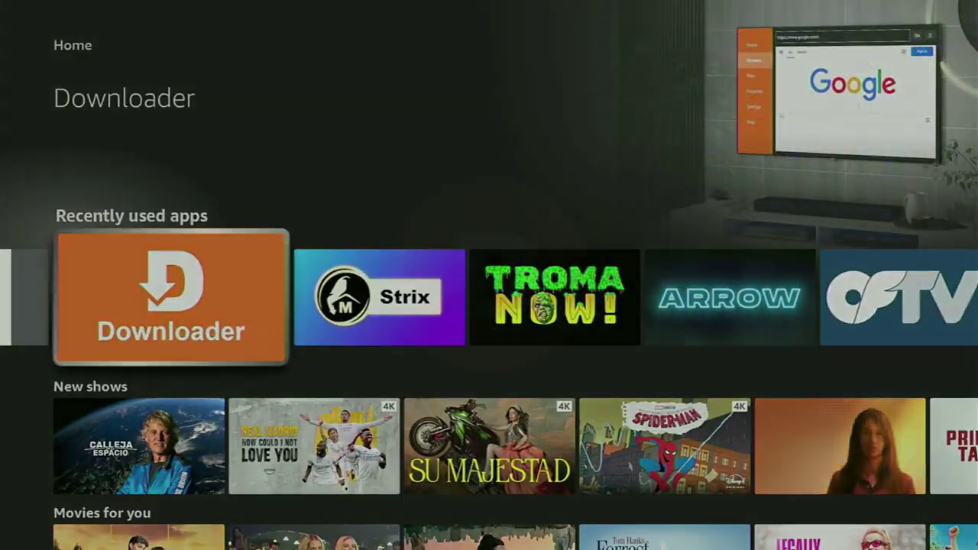
pyautogui.press('Return')
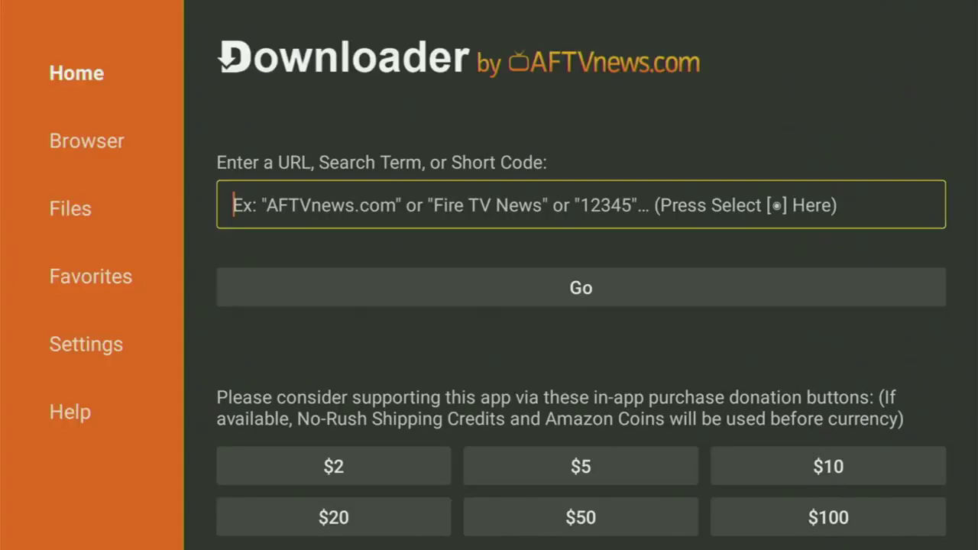
# Step: Type the code 75340 into Downloader's address field
pyautogui.press('Return')
pyautogui.press('Up')
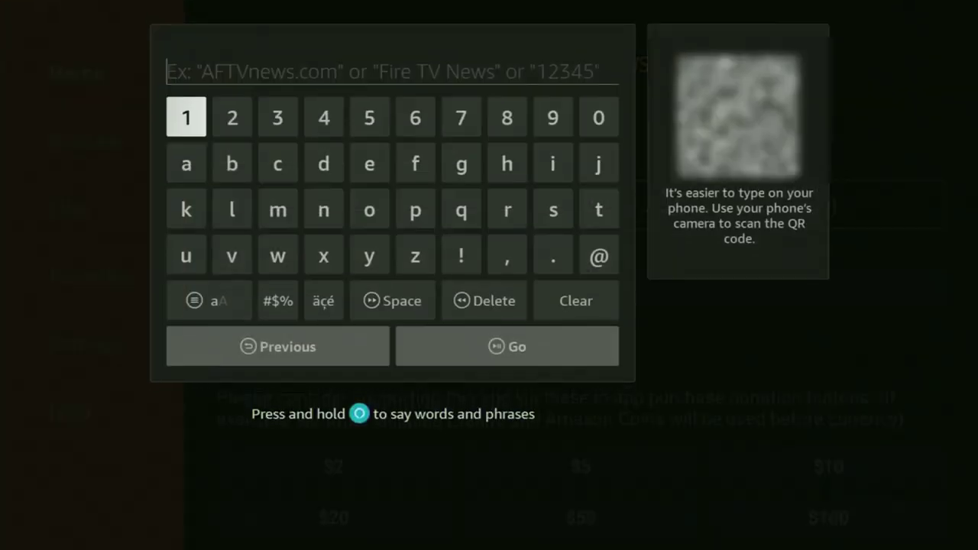
pyautogui.press('Right')
pyautogui.press('Right')
pyautogui.press('Right')
pyautogui.press('Right')
pyautogui.press('Right')
pyautogui.press('Right')
pyautogui.press('Return')
pyautogui.press('Left')
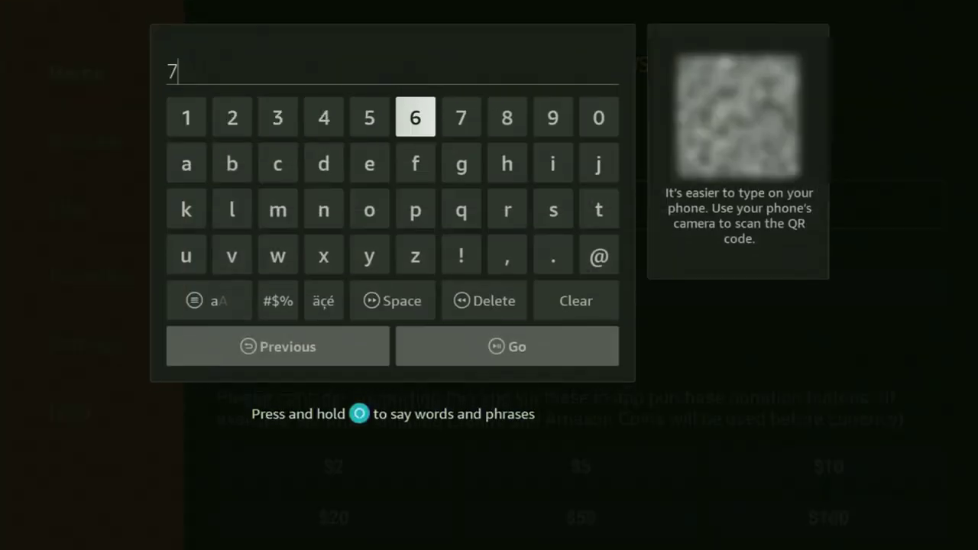
pyautogui.press('Left')
pyautogui.press('Return')
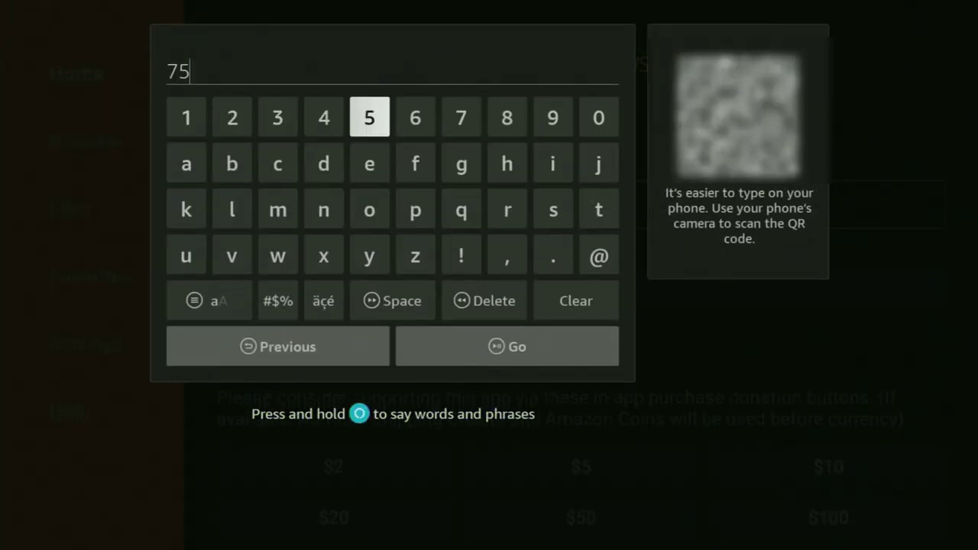
pyautogui.press('Left')
pyautogui.press('Left')
pyautogui.press('Return')
pyautogui.press('Right')
pyautogui.press('Return')
pyautogui.press('Right')
pyautogui.press('Right')
pyautogui.press('Right')
pyautogui.press('Right')
pyautogui.press('Right')
pyautogui.press('Right')
pyautogui.press('Return')
# Step: Submit the code so Downloader fetches the file from apk.siptv.app
pyautogui.press('Down')
pyautogui.press('Down')
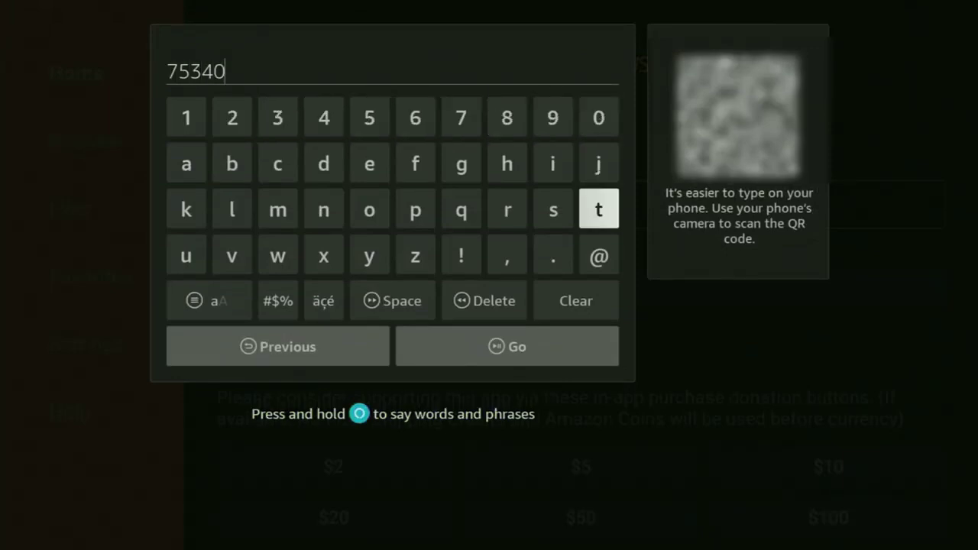
pyautogui.press('Down')
pyautogui.press('Down')
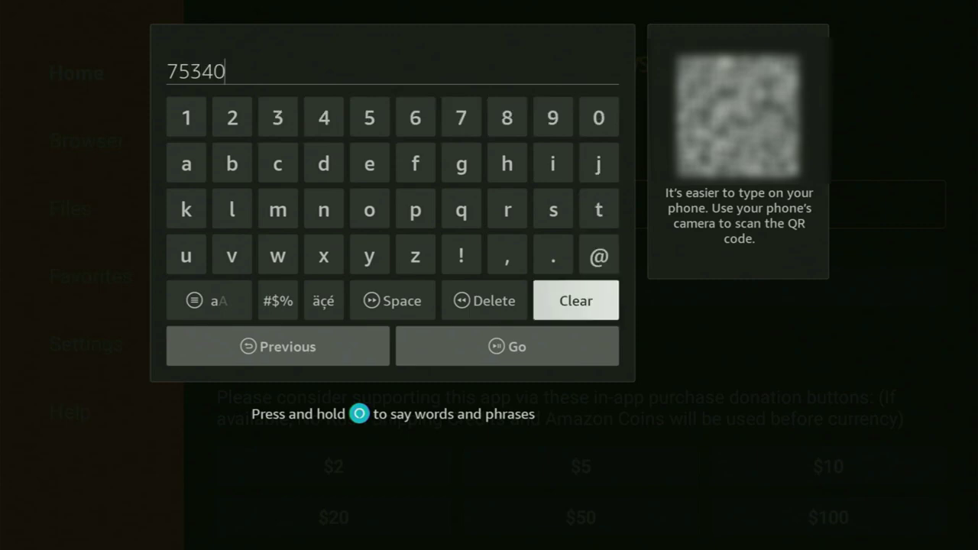
pyautogui.press('Down')
pyautogui.press('Return')
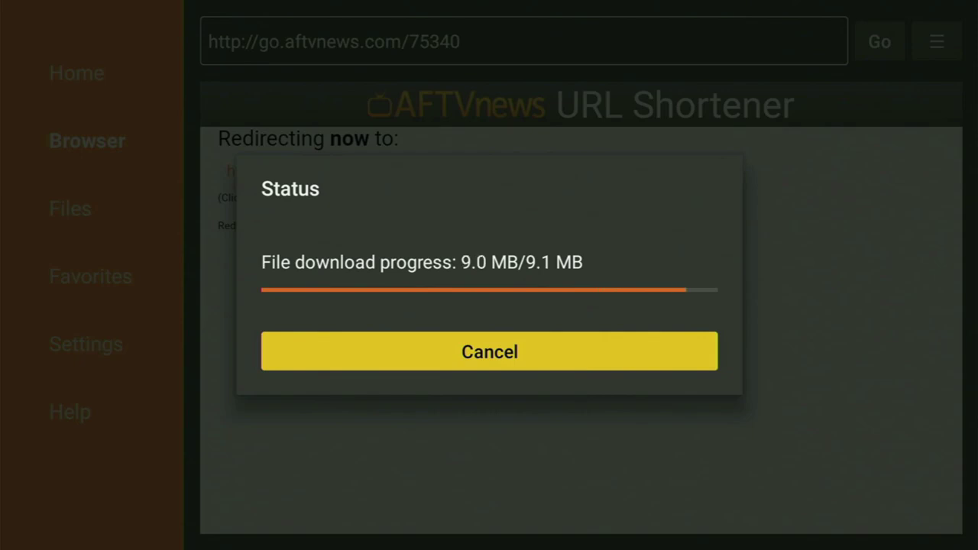
# Step: Install Smart IPTV from the downloaded SmartIPTV.apk and finish without opening the app
pyautogui.press('Return')
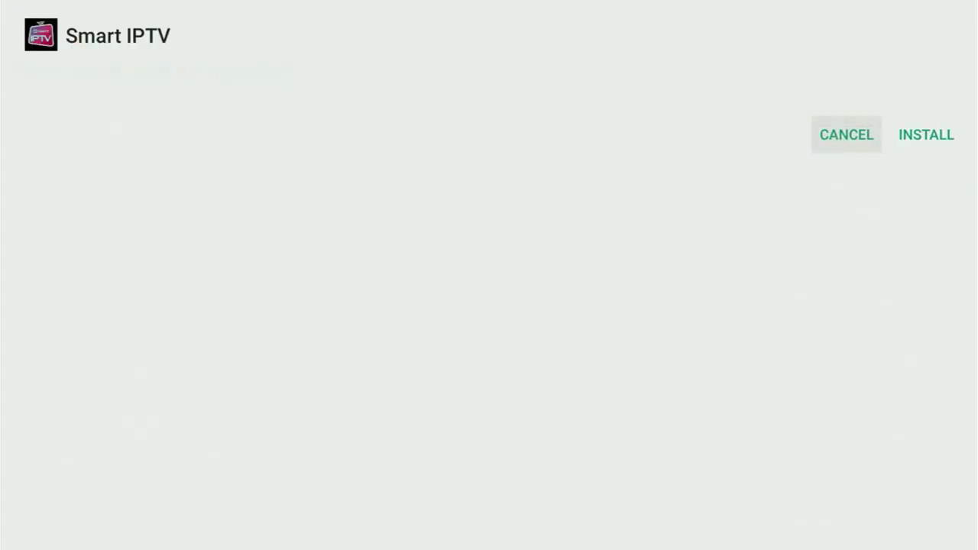
pyautogui.press('Right')
pyautogui.press('Return')
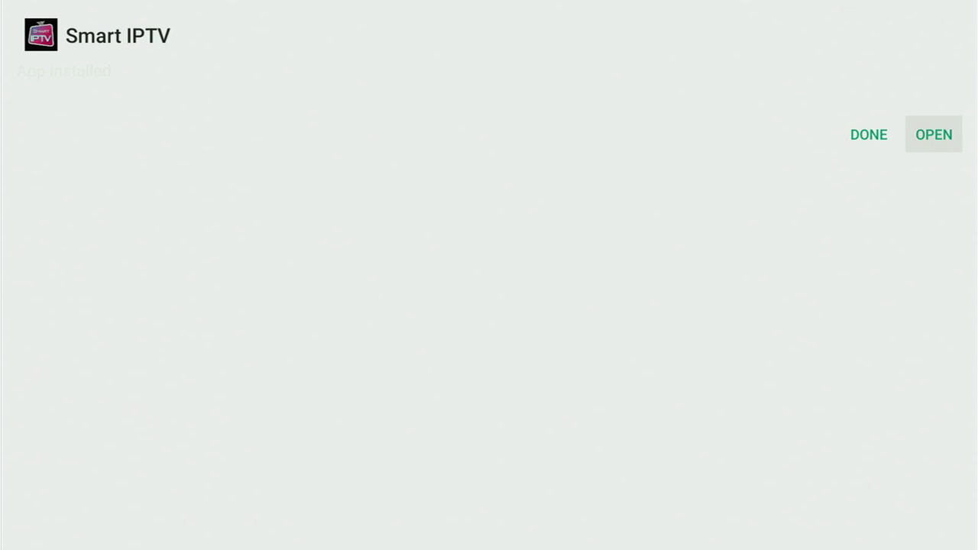
pyautogui.press('Left')
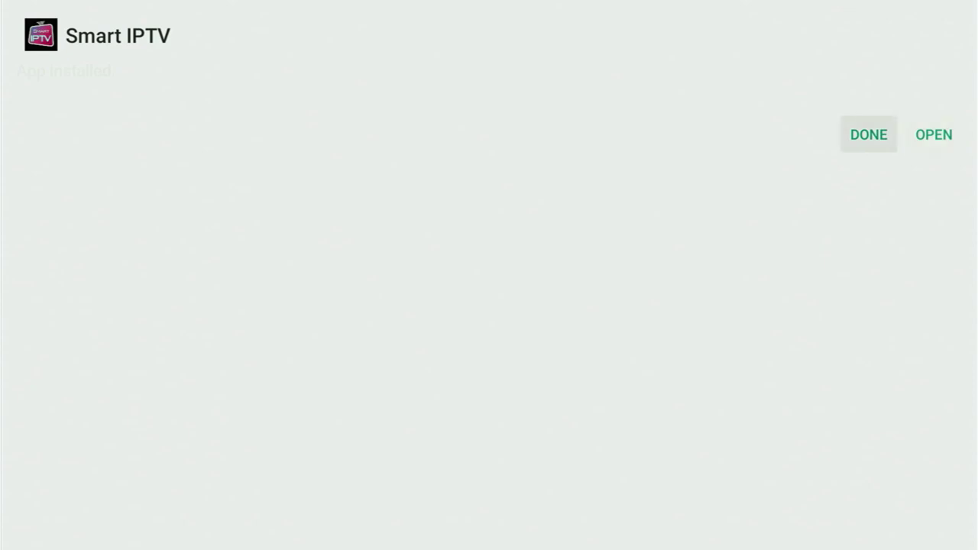
pyautogui.press('Return')
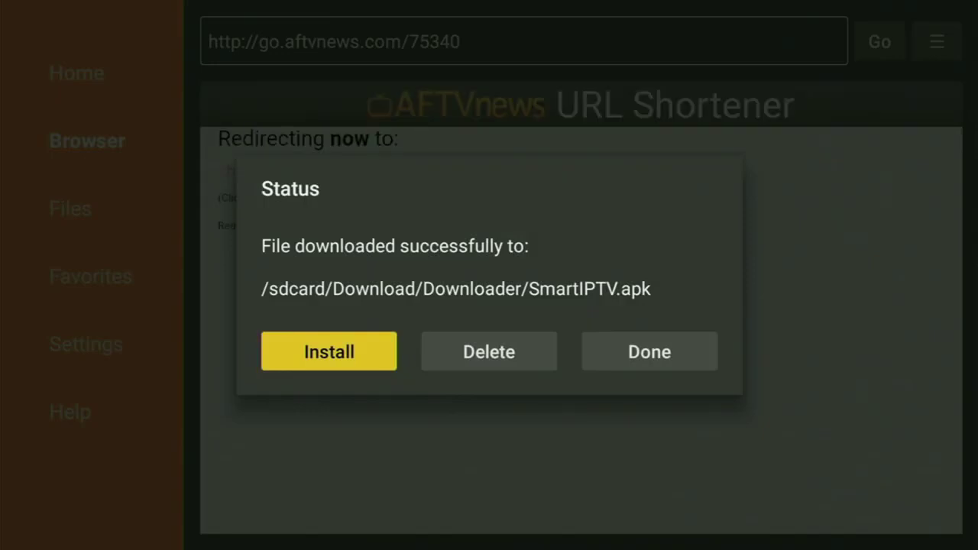
# Step: Delete the SmartIPTV.apk file and confirm the deletion
pyautogui.press('Right')
pyautogui.press('Return')
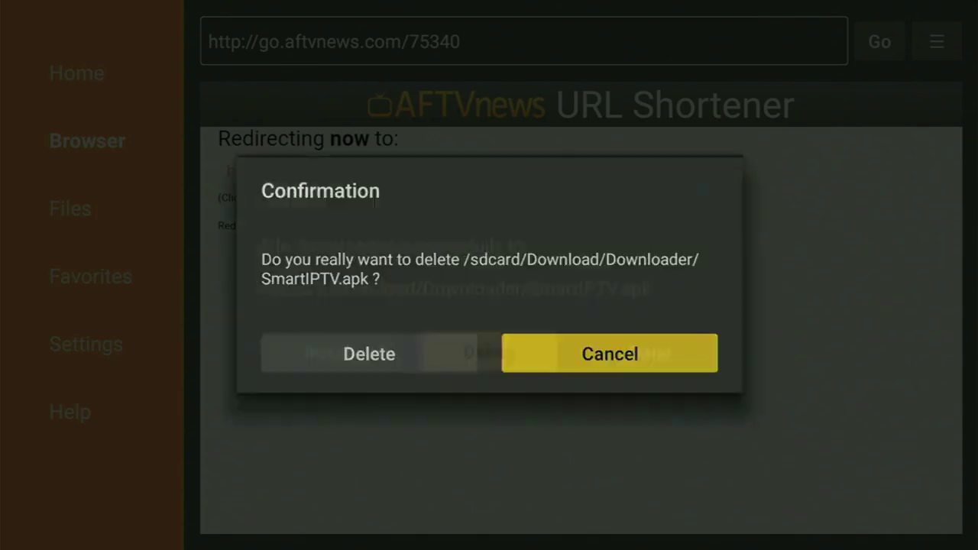
pyautogui.press('Left')
pyautogui.press('Return')
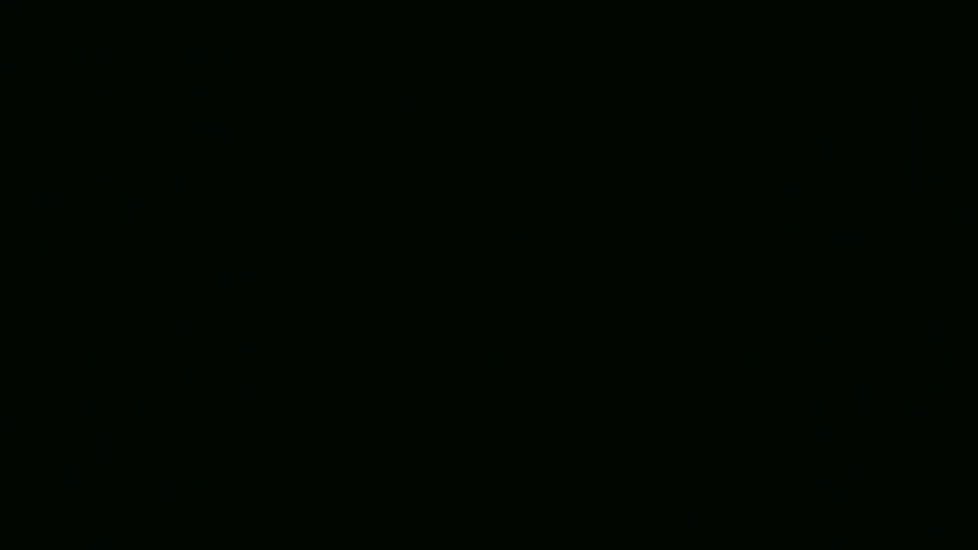
# Step: In Your Apps & Channels, use Smart IPTV's options menu to move it to the front
pyautogui.press('Right')
pyautogui.press('Right')
pyautogui.press('Right')
pyautogui.press('Right')
pyautogui.press('Right')
pyautogui.press('Right')
pyautogui.press('Right')
pyautogui.press('Right')
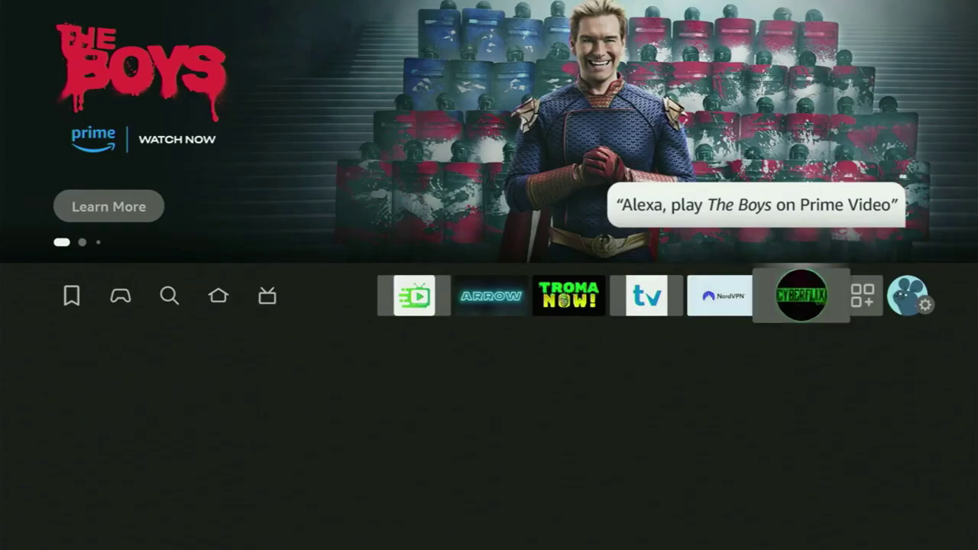
pyautogui.press('Return')
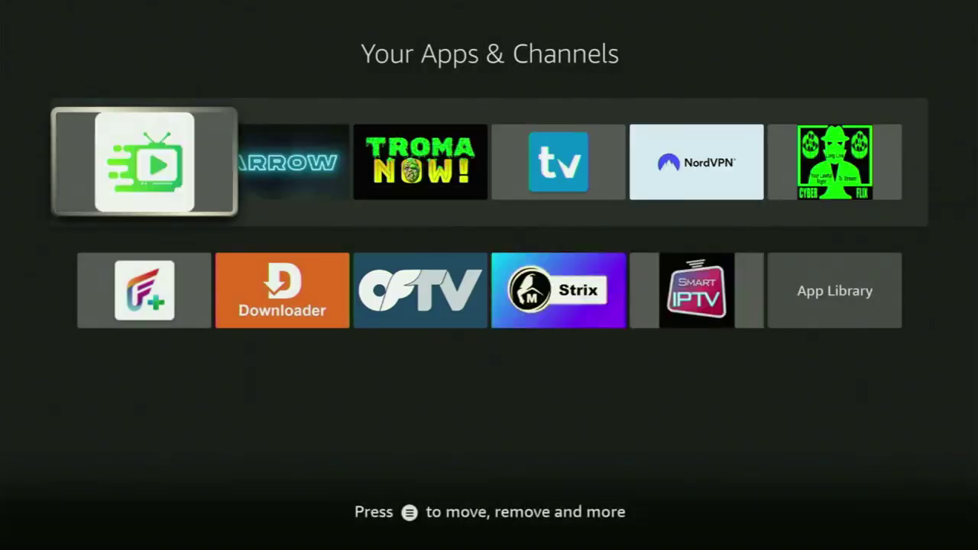
pyautogui.press('Down')
pyautogui.press('Right')
pyautogui.press('Right')
pyautogui.press('Right')
pyautogui.press('Right')
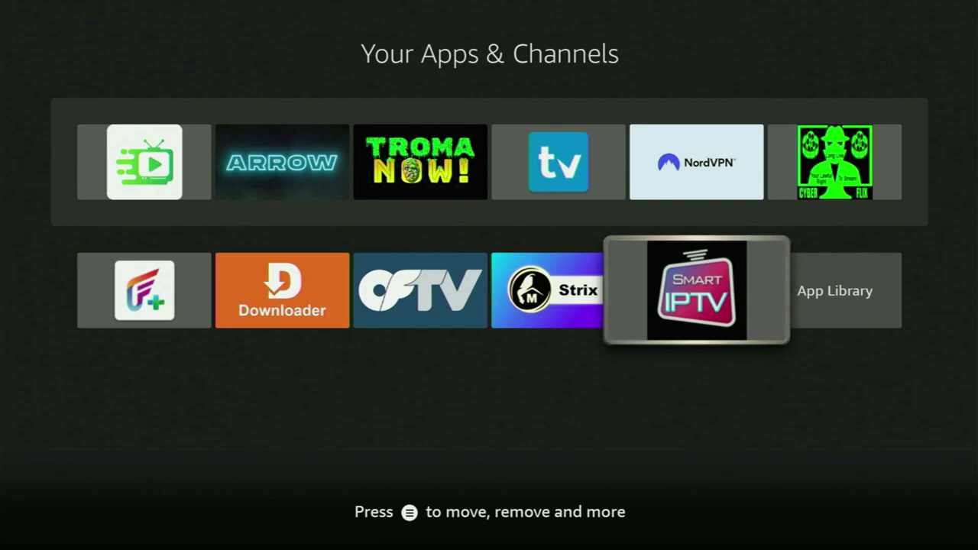
pyautogui.press('Menu')
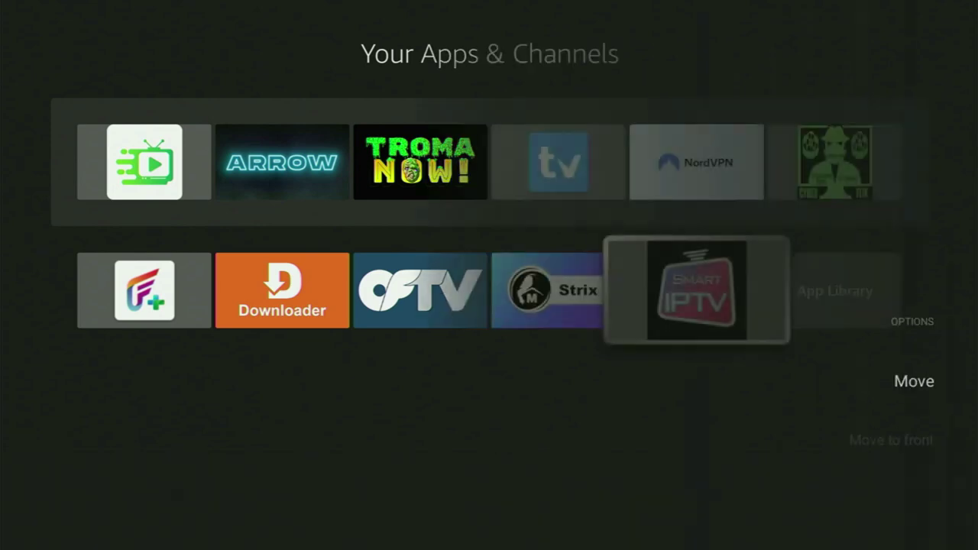
pyautogui.press('Down')
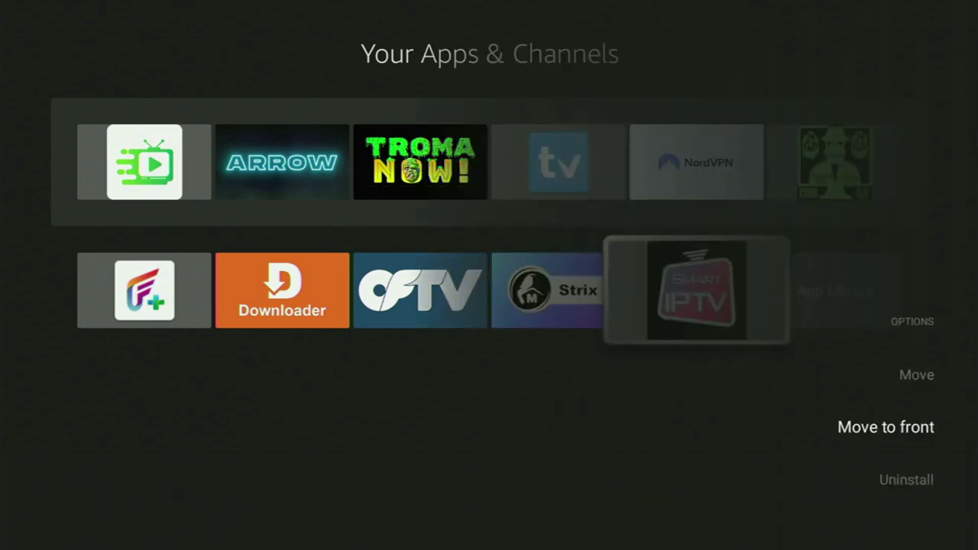
pyautogui.press('Return')
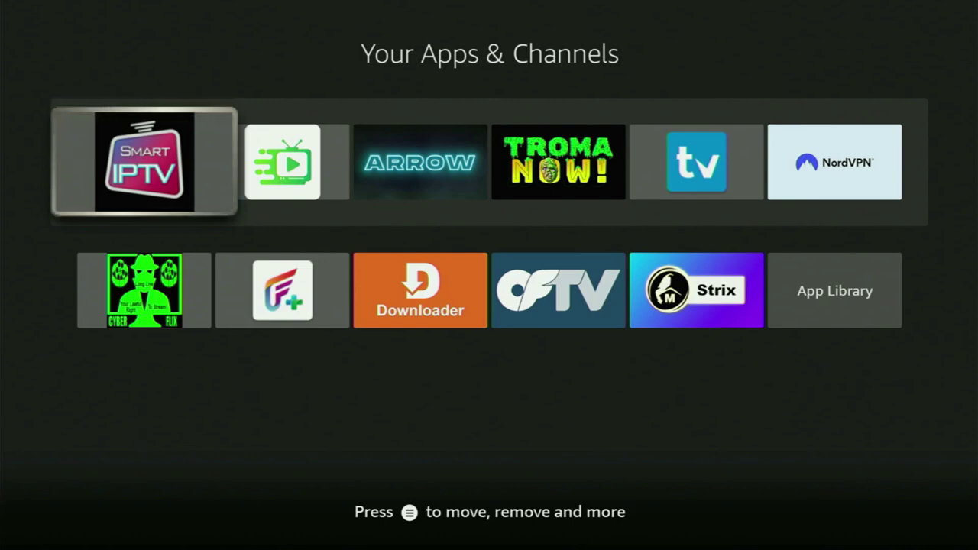
# Step: Check the top row of apps, passing to NordVPN and back to Smart IPTV
pyautogui.press('Right')
pyautogui.press('Right')
pyautogui.press('Right')
pyautogui.press('Right')
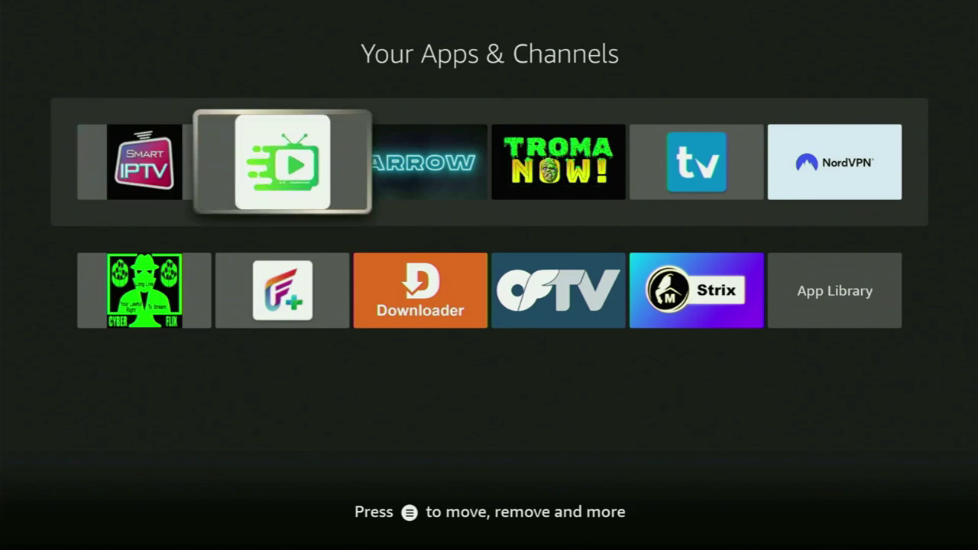
pyautogui.press('Right')
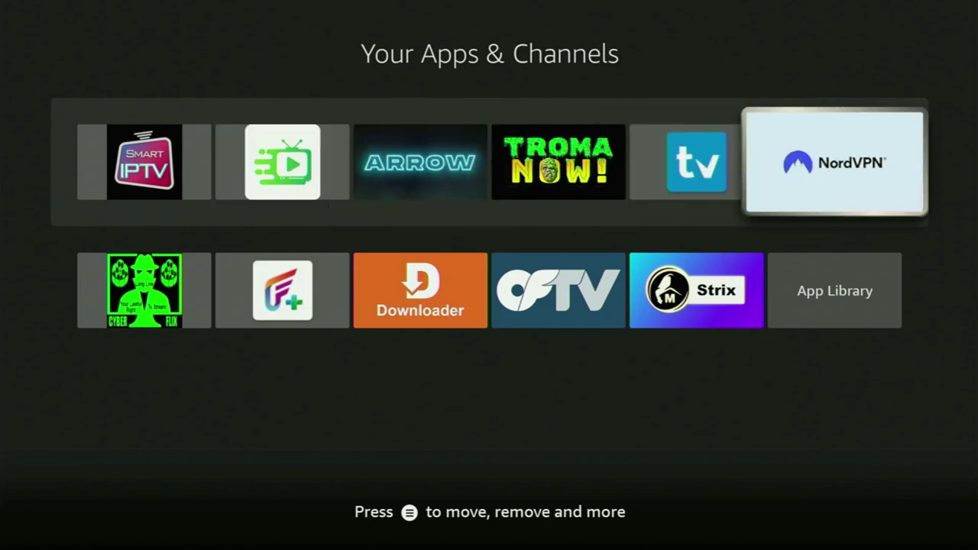
pyautogui.press('Left')
pyautogui.press('Left')
pyautogui.press('Left')
pyautogui.press('Left')
pyautogui.press('Left')
# Step: Launch Smart IPTV from its first-position tile
pyautogui.press('Return')
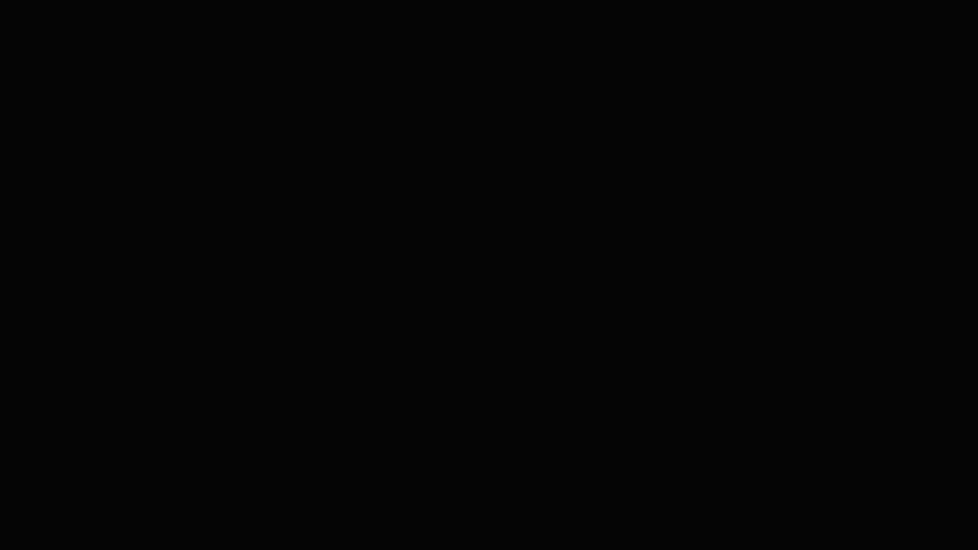